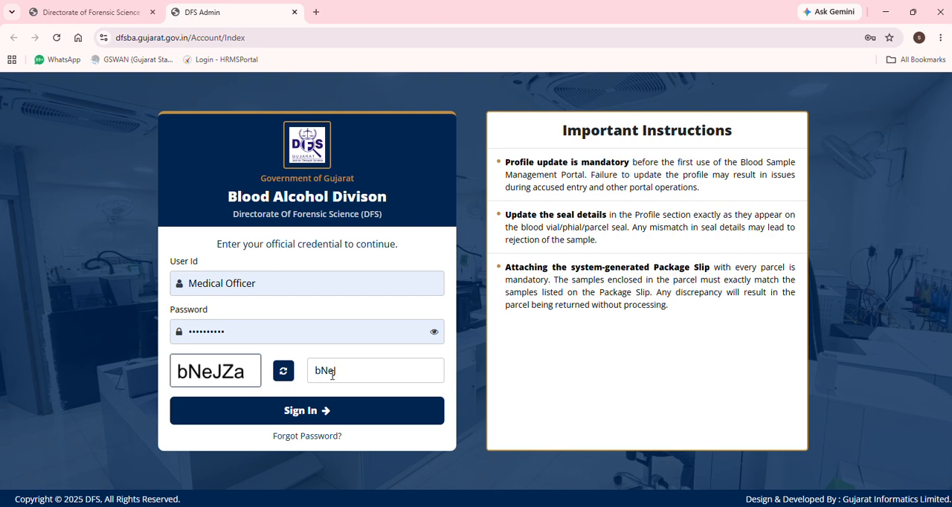
Sign in to the Blood Alcohol Division portal with the filled-in Medical Officer credentials
{"action": "left_click", "coordinate": [334, 414]}
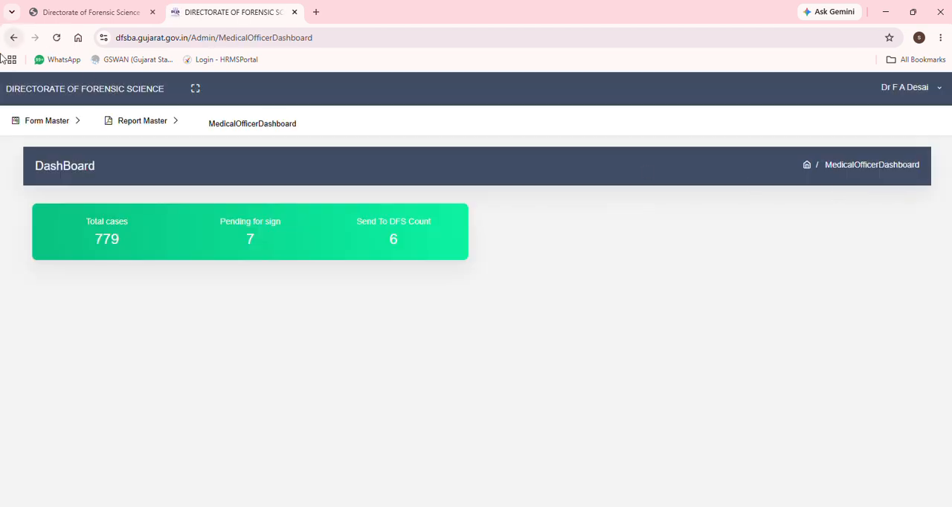
{"action": "left_click", "coordinate": [47, 124]}
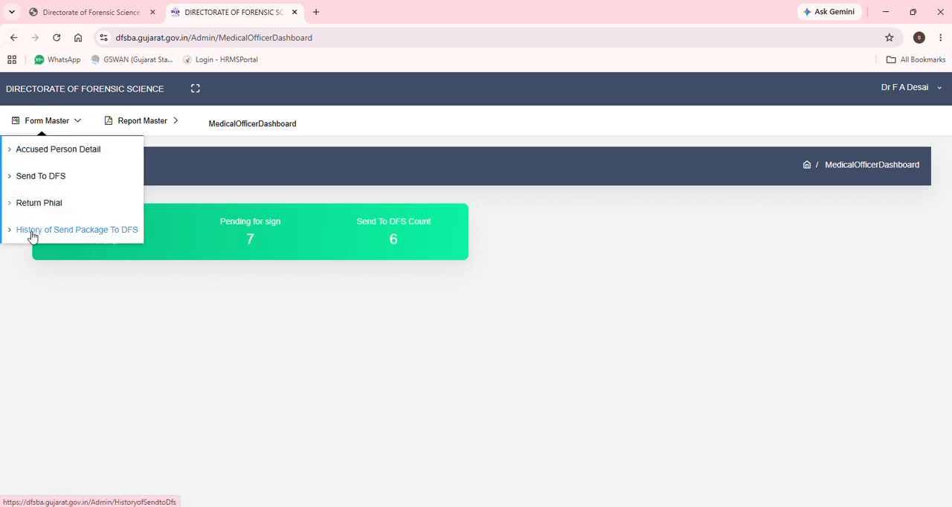
{"action": "left_click", "coordinate": [148, 121]}
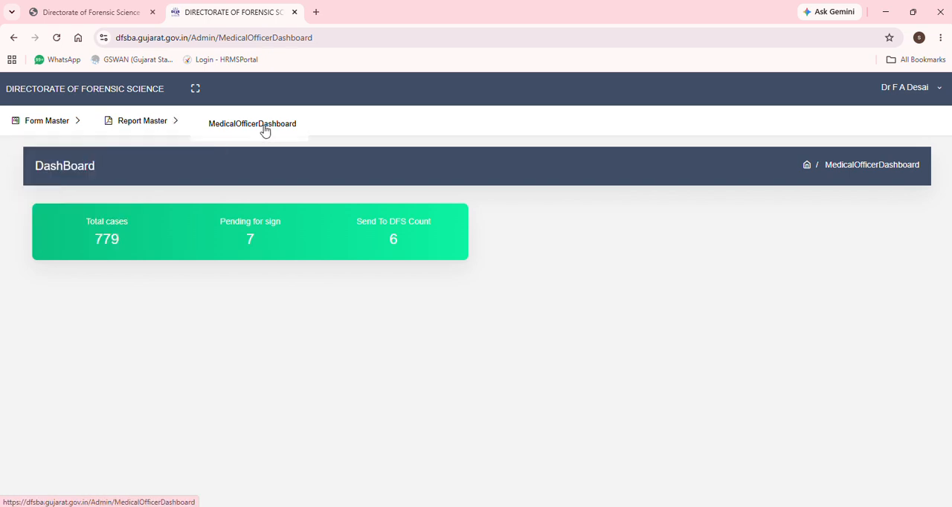
{"action": "left_click", "coordinate": [35, 127]}
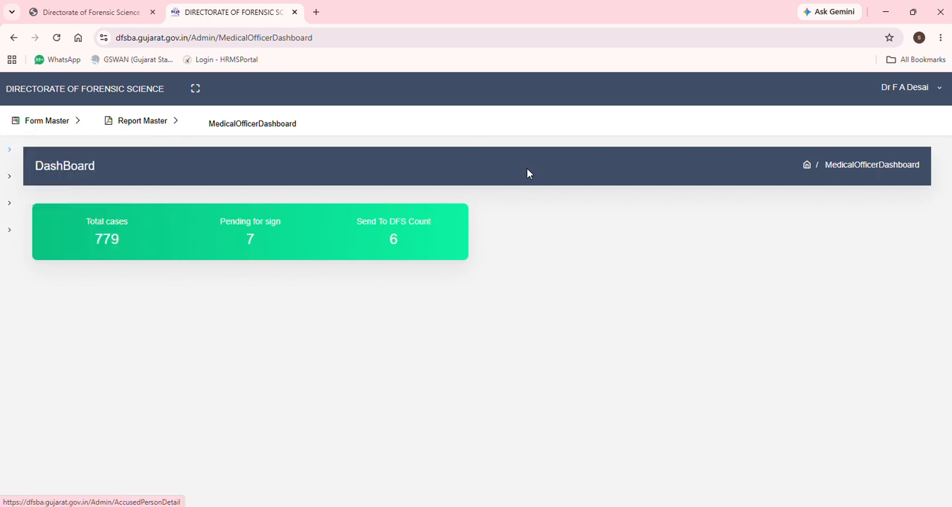
Open the Change Profile form, submit the medical officer's existing profile details and acknowledge the result
{"action": "left_click", "coordinate": [923, 88]}
{"action": "left_click", "coordinate": [899, 131]}
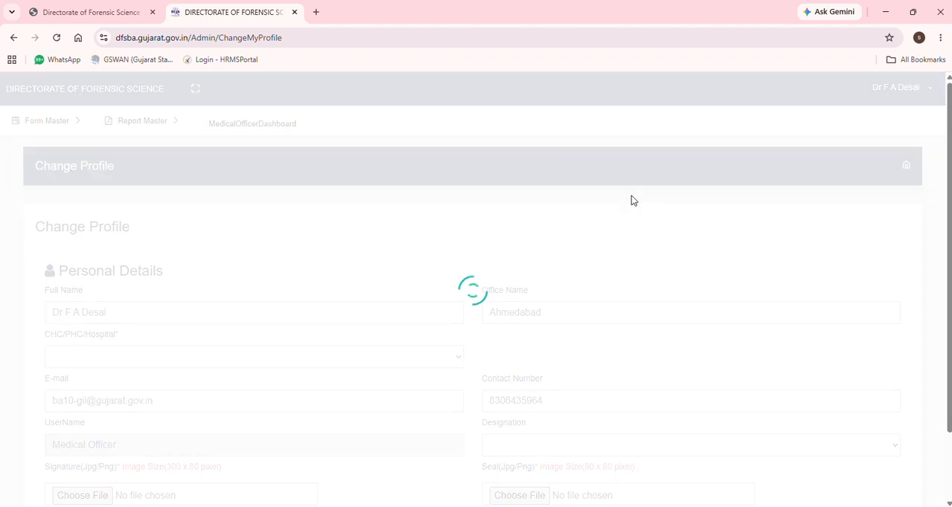
{"action": "scroll", "coordinate": [517, 286], "scroll_direction": "down", "scroll_amount": 1}
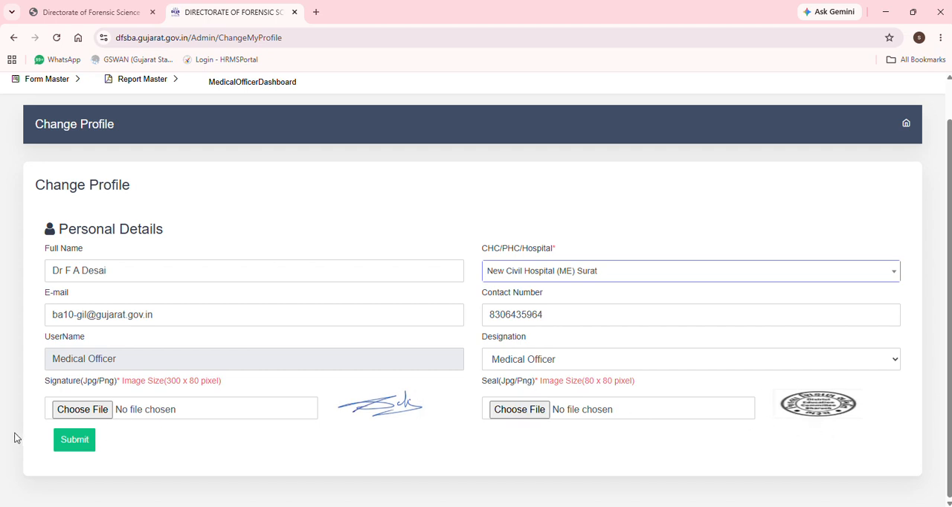
{"action": "left_click", "coordinate": [66, 441]}
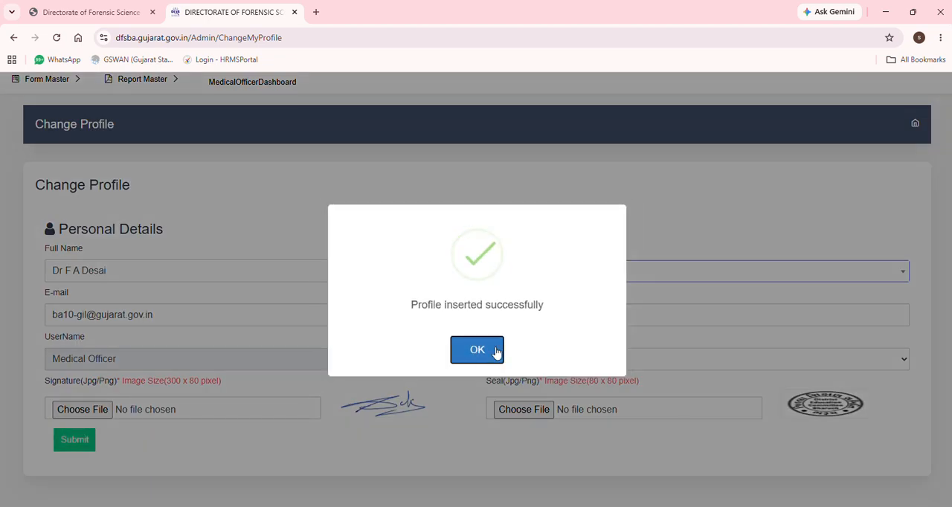
{"action": "left_click", "coordinate": [477, 353]}
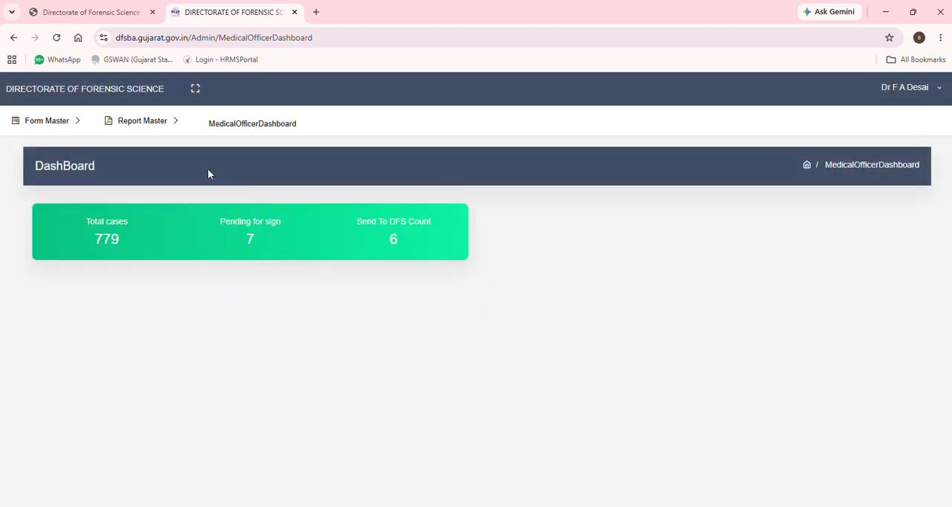
Open the Accused Person Detail list and start a new accused person record
{"action": "left_click", "coordinate": [34, 119]}
{"action": "left_click", "coordinate": [34, 149]}
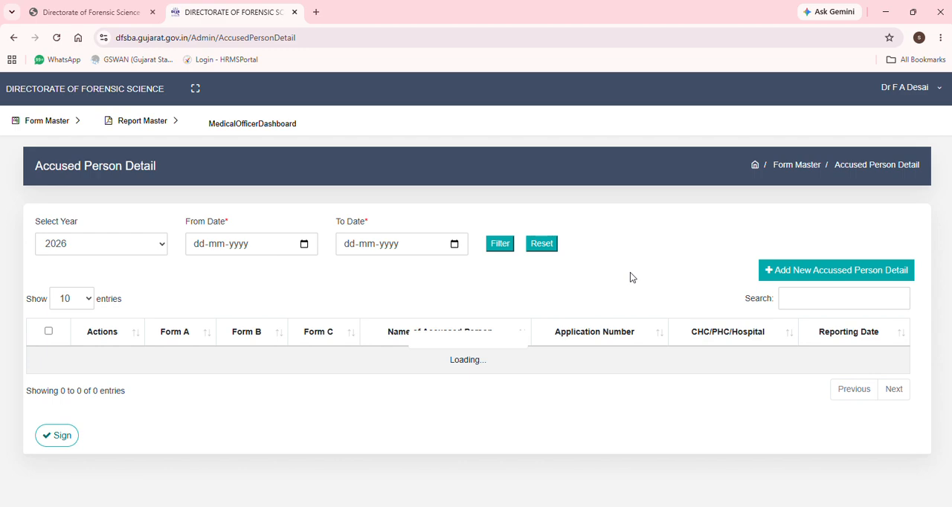
{"action": "scroll", "coordinate": [630, 277], "scroll_direction": "down", "scroll_amount": 3}
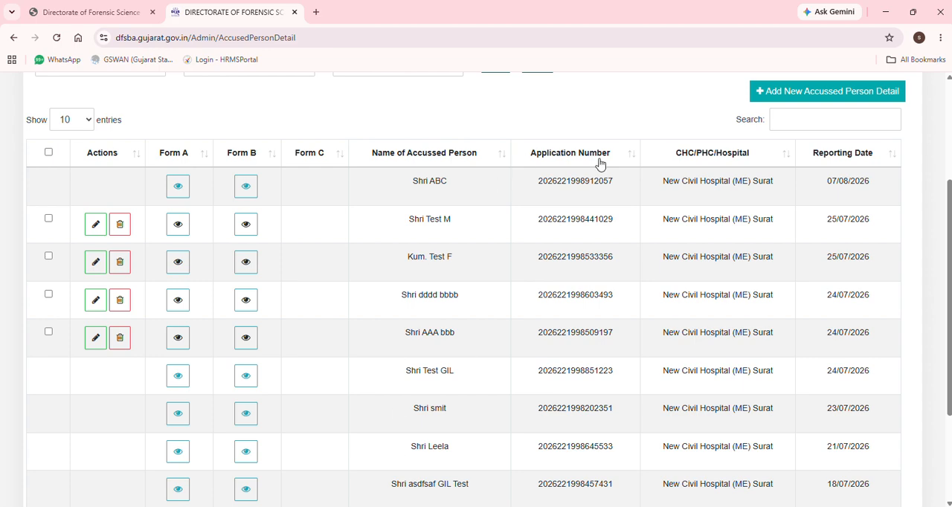
{"action": "scroll", "coordinate": [601, 166], "scroll_direction": "up", "scroll_amount": 2}
{"action": "left_click", "coordinate": [795, 213]}
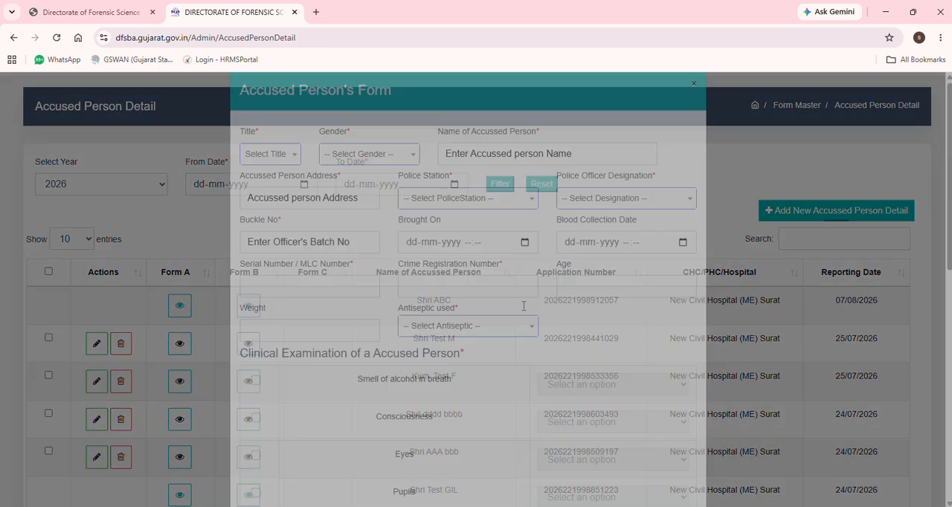
Set the title to Smt. and the gender to Female, and enter the accused person's name
{"action": "left_click", "coordinate": [281, 176]}
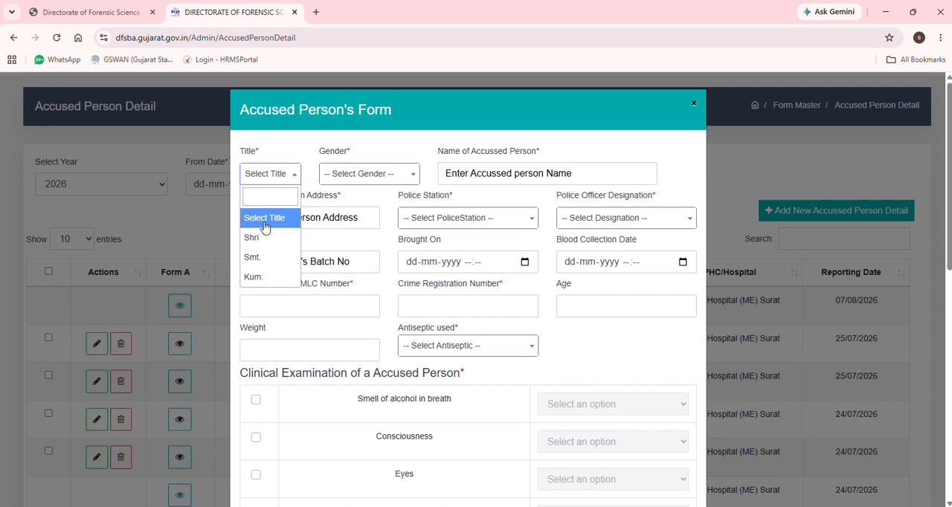
{"action": "left_click", "coordinate": [253, 258]}
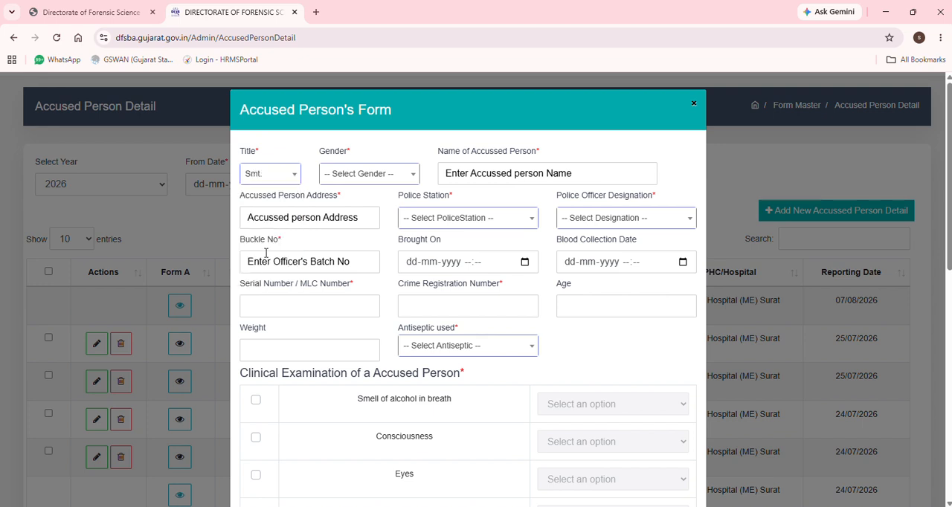
{"action": "left_click", "coordinate": [369, 175]}
{"action": "left_click", "coordinate": [342, 258]}
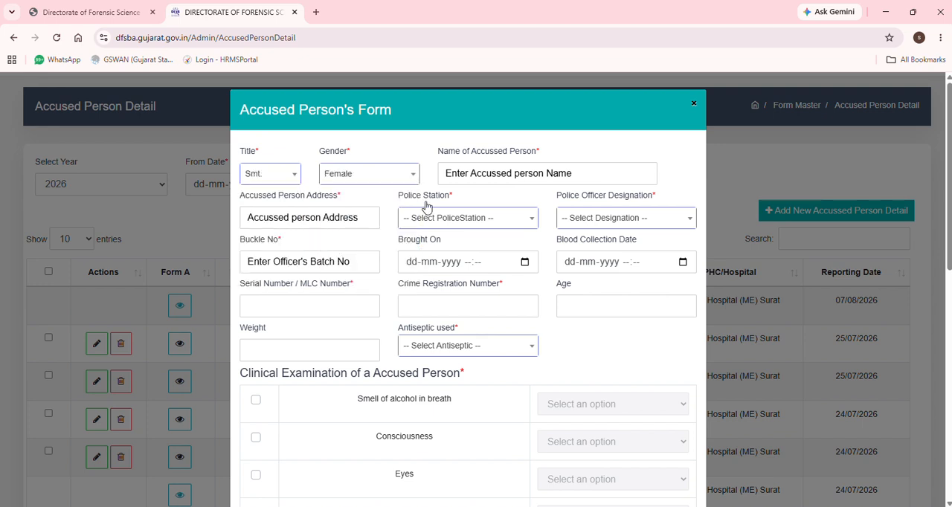
{"action": "left_click", "coordinate": [499, 173]}
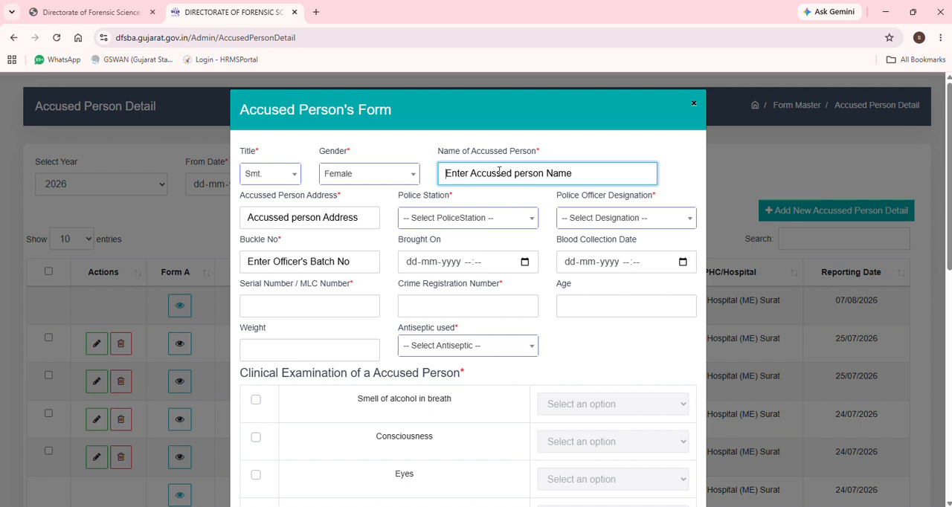
{"action": "type", "text": "Test FF"}
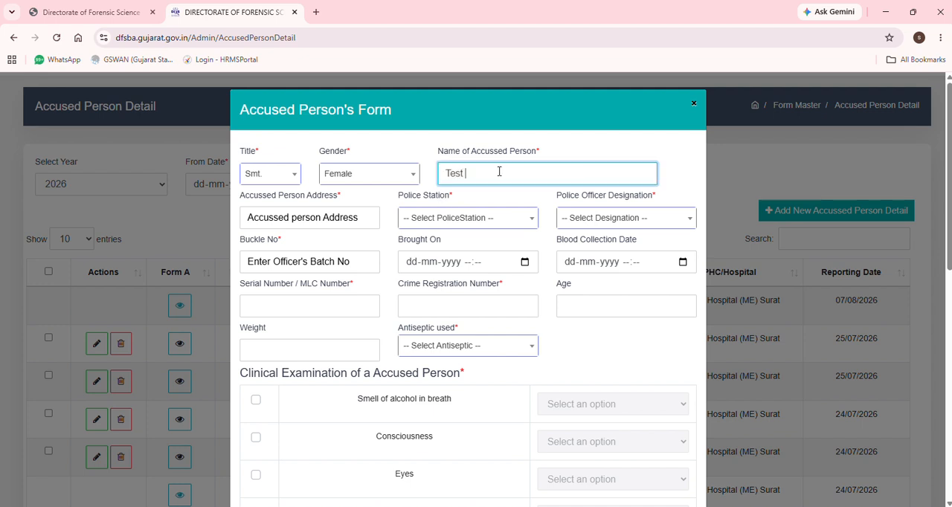
Enter the accused person's address and select Adajan - Surat as the police station
{"action": "left_click", "coordinate": [282, 219]}
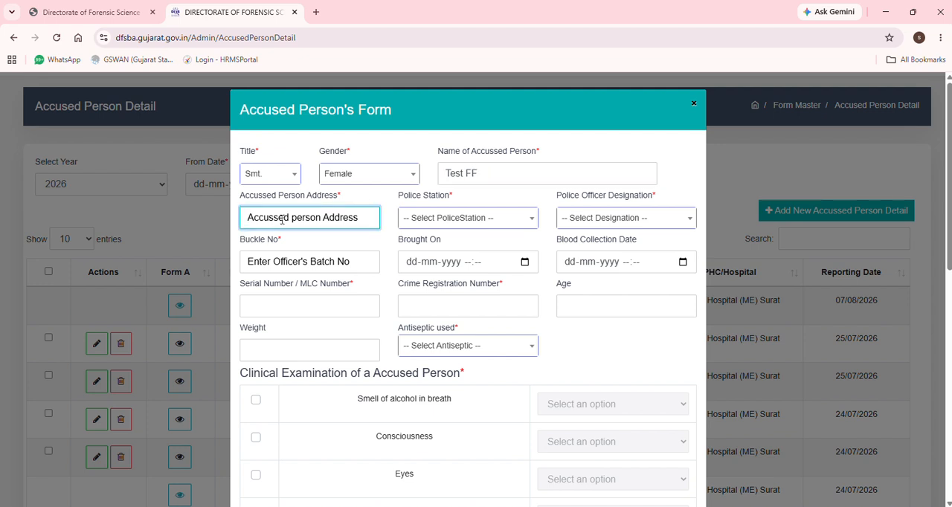
{"action": "type", "text": "Adajan"}
{"action": "key", "text": "Tab"}
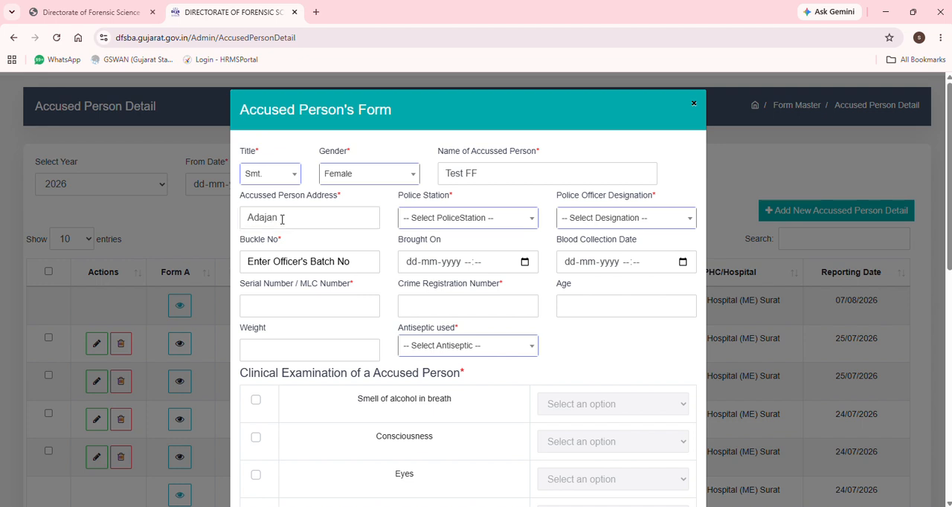
{"action": "left_click", "coordinate": [476, 219]}
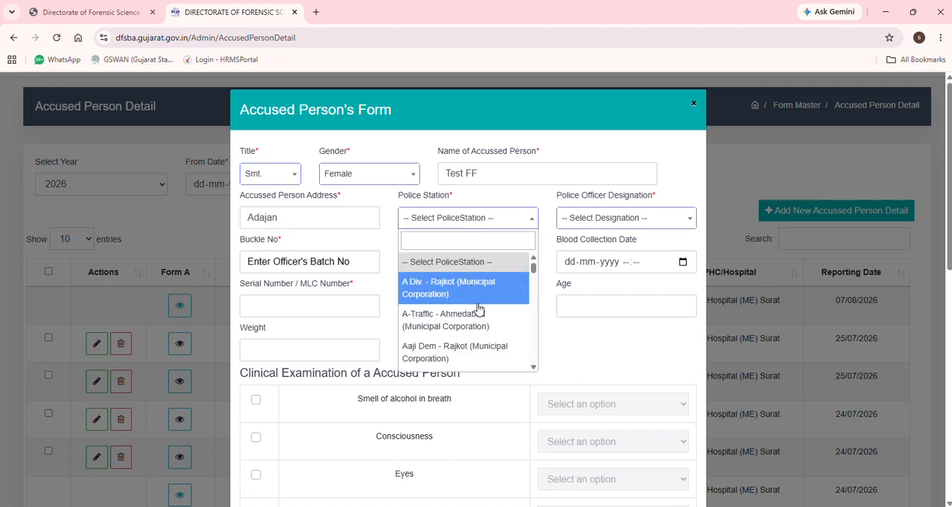
{"action": "scroll", "coordinate": [471, 320], "scroll_direction": "down", "scroll_amount": 2}
{"action": "left_click", "coordinate": [439, 354]}
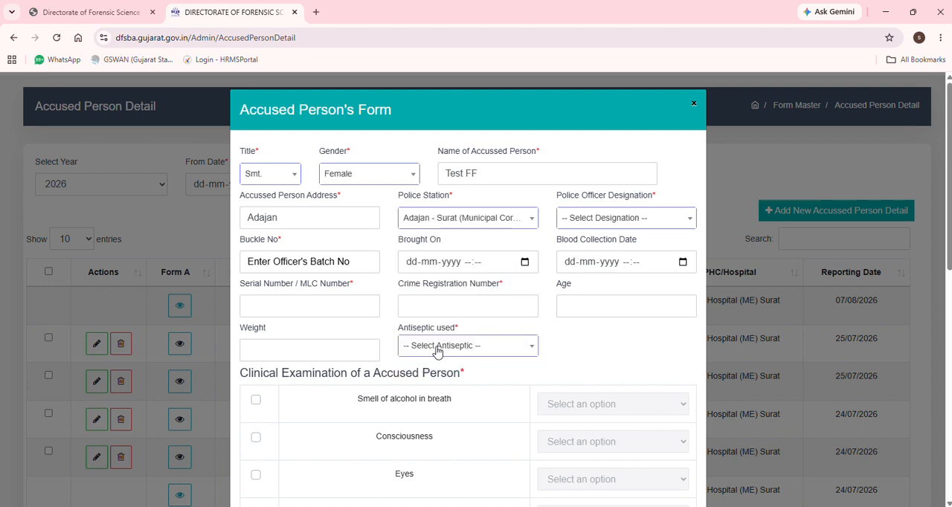
Set the police officer designation to Police Inspector and fill in the buckle number as NA
{"action": "left_click", "coordinate": [625, 223]}
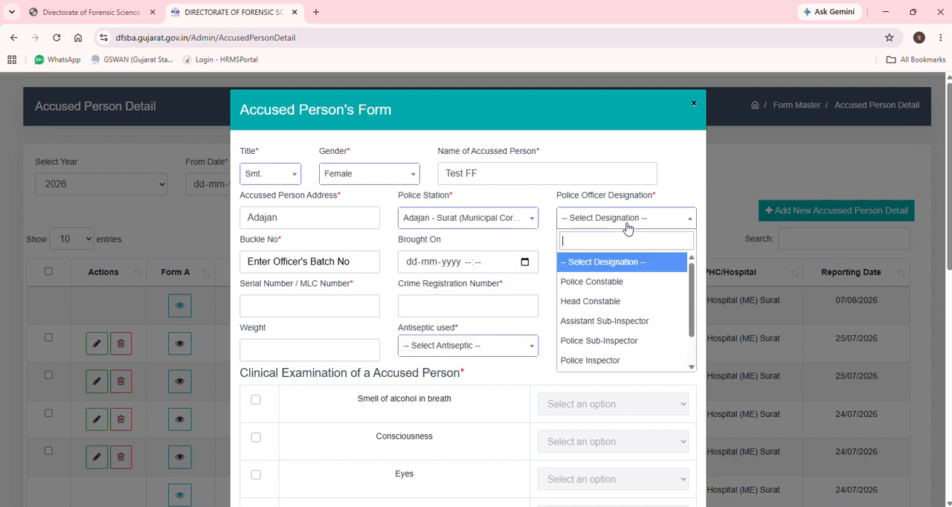
{"action": "left_click", "coordinate": [591, 301]}
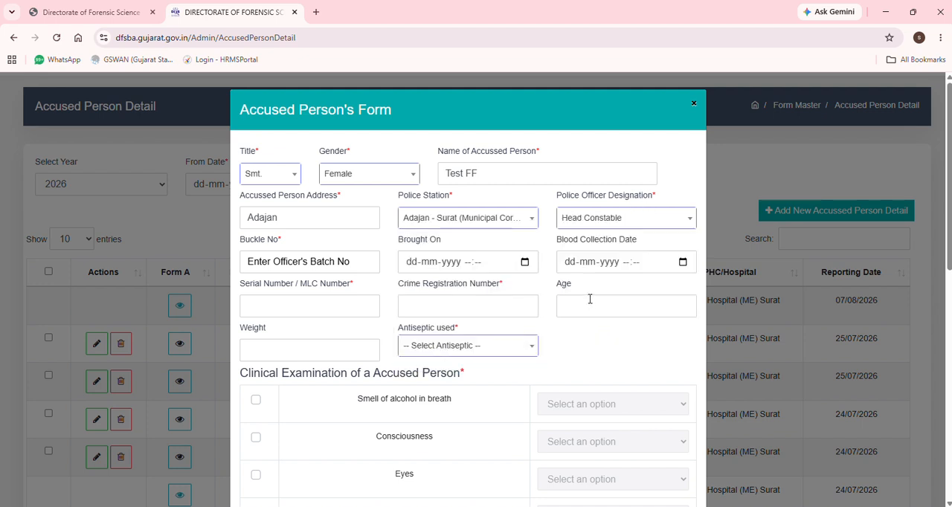
{"action": "left_click", "coordinate": [276, 263]}
{"action": "left_click", "coordinate": [648, 217]}
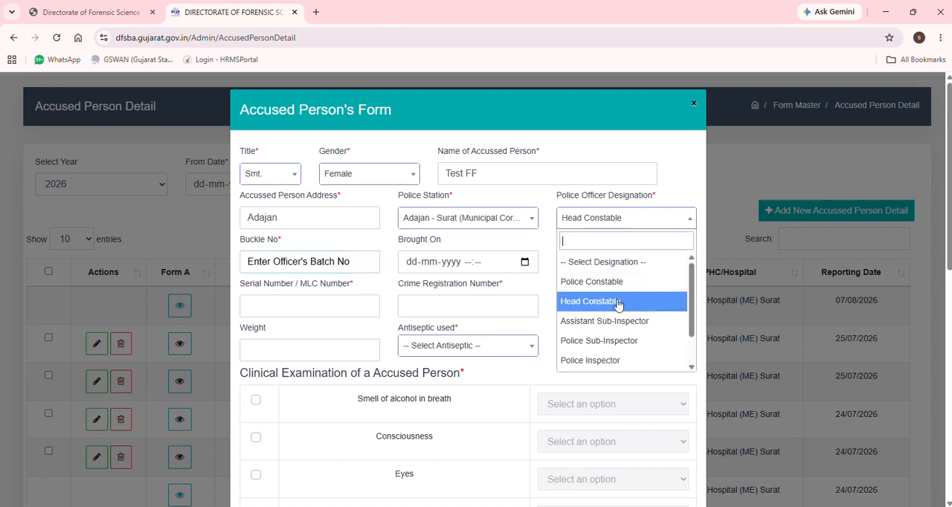
{"action": "left_click", "coordinate": [650, 361]}
{"action": "left_click", "coordinate": [275, 262]}
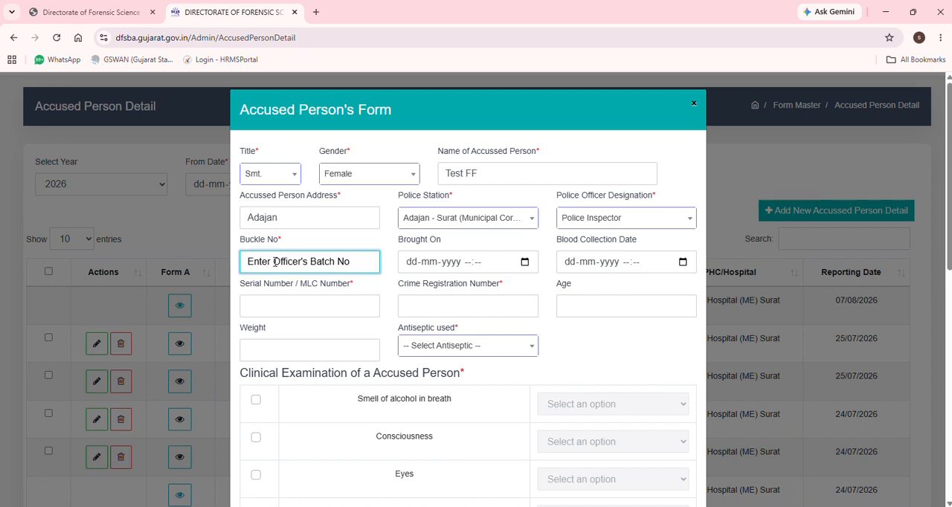
{"action": "type", "text": "NA"}
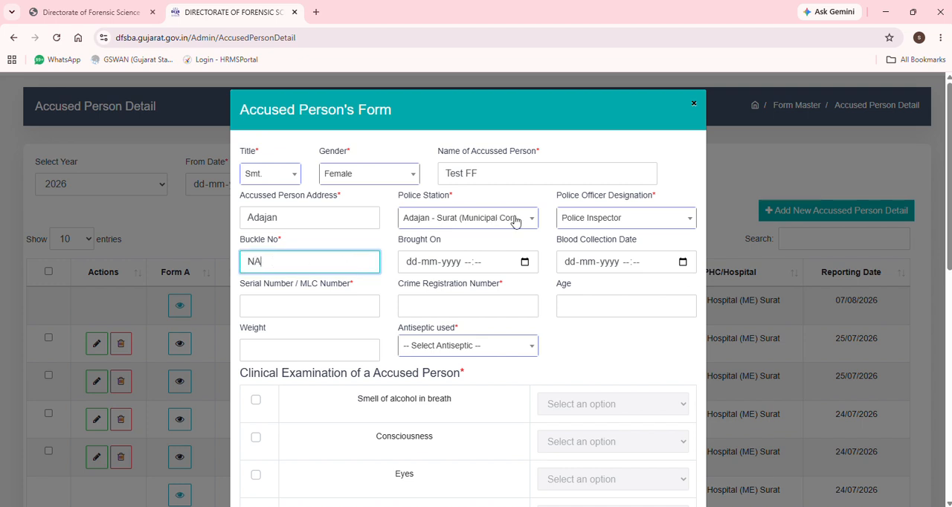
Change the police officer designation to Head Constable and replace NA with the officer's buckle number
{"action": "left_click", "coordinate": [621, 218]}
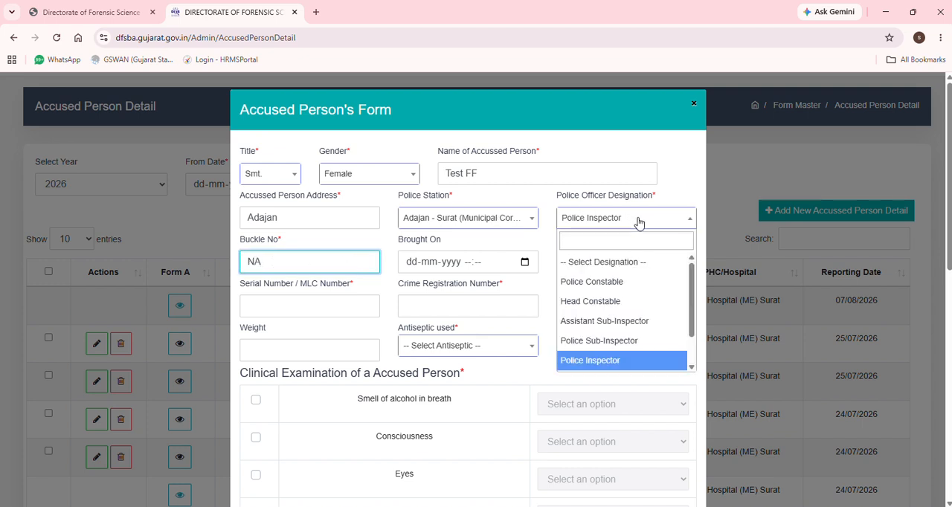
{"action": "left_click", "coordinate": [595, 301]}
{"action": "left_click_drag", "start_coordinate": [279, 261], "coordinate": [233, 262]}
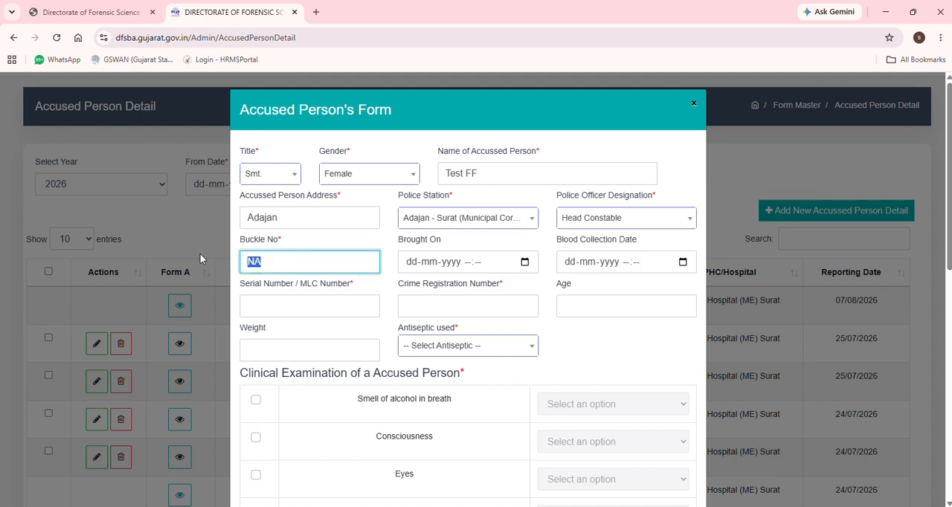
{"action": "key", "text": "Tab"}
{"action": "left_click", "coordinate": [525, 262]}
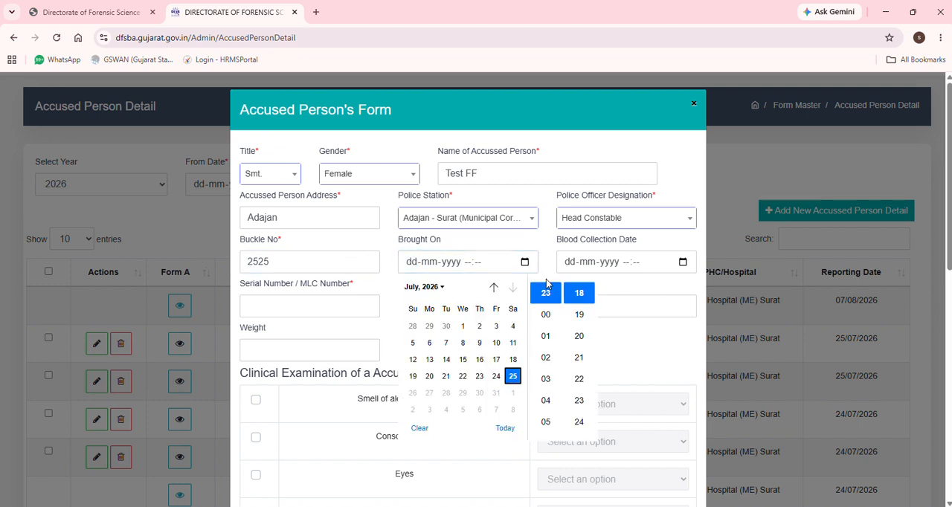
{"action": "left_click", "coordinate": [496, 378]}
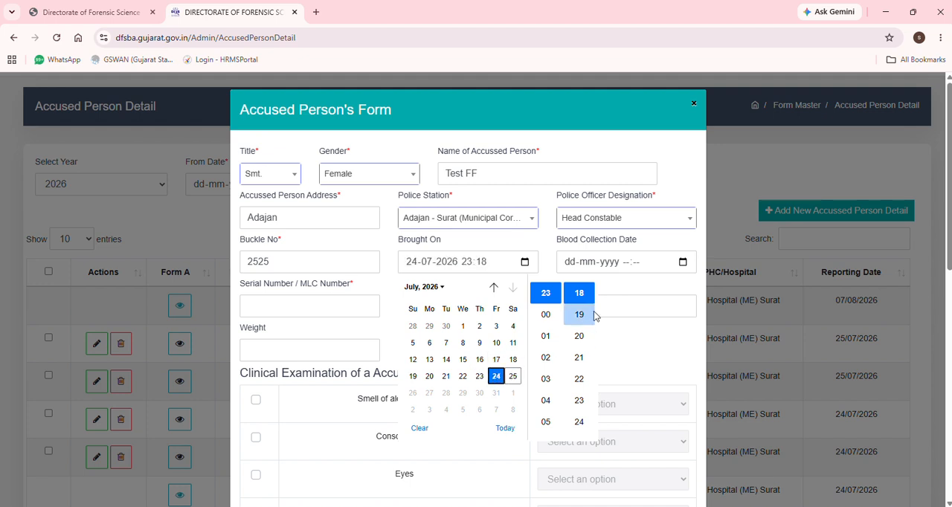
{"action": "scroll", "coordinate": [555, 294], "scroll_direction": "up", "scroll_amount": 3}
{"action": "left_click", "coordinate": [545, 327]}
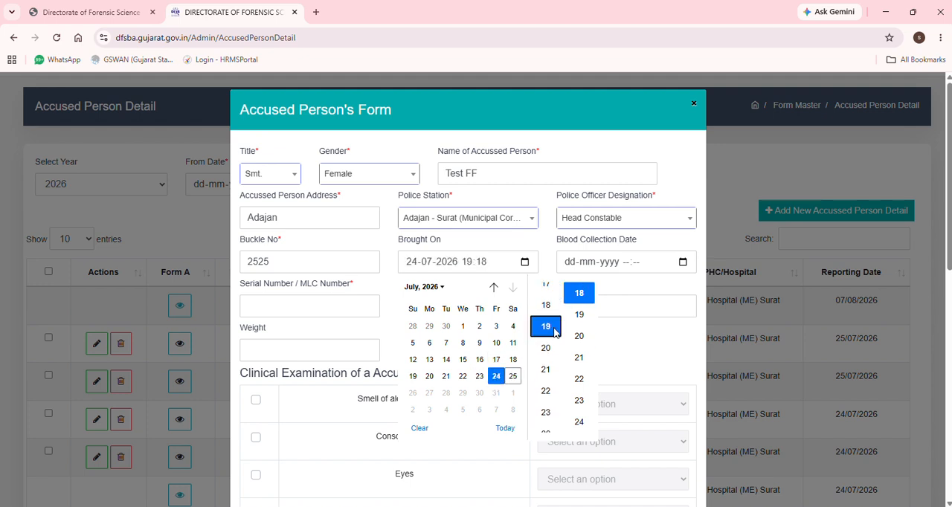
{"action": "left_click", "coordinate": [647, 352]}
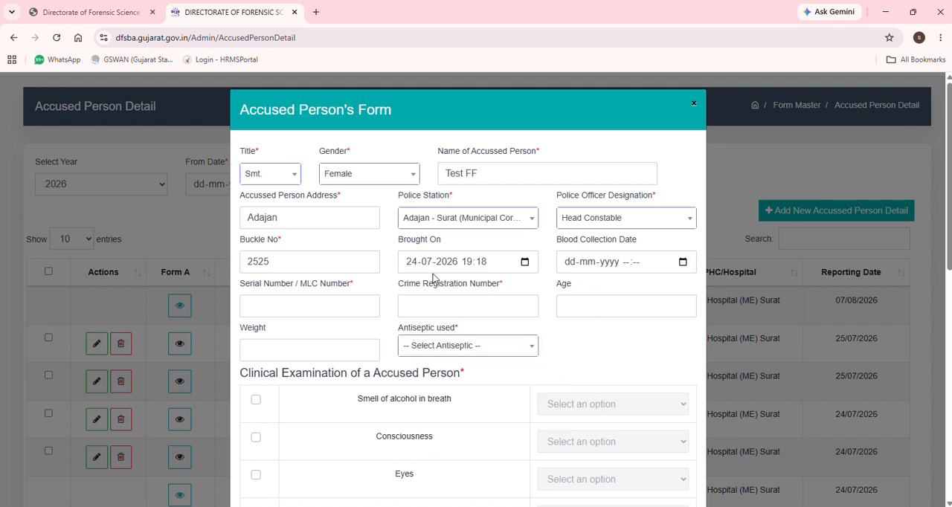
{"action": "left_click", "coordinate": [683, 262]}
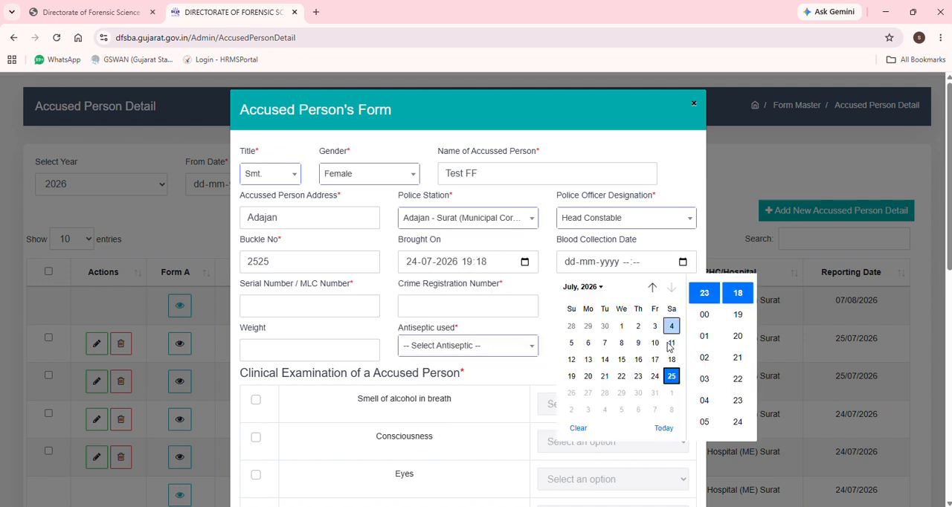
{"action": "left_click", "coordinate": [654, 376]}
{"action": "scroll", "coordinate": [704, 320], "scroll_direction": "up", "scroll_amount": 2}
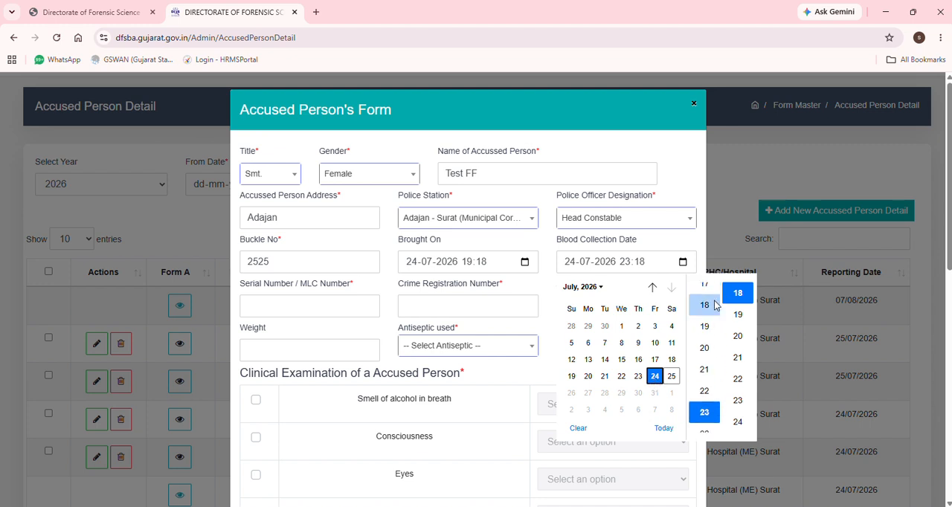
{"action": "left_click", "coordinate": [704, 324]}
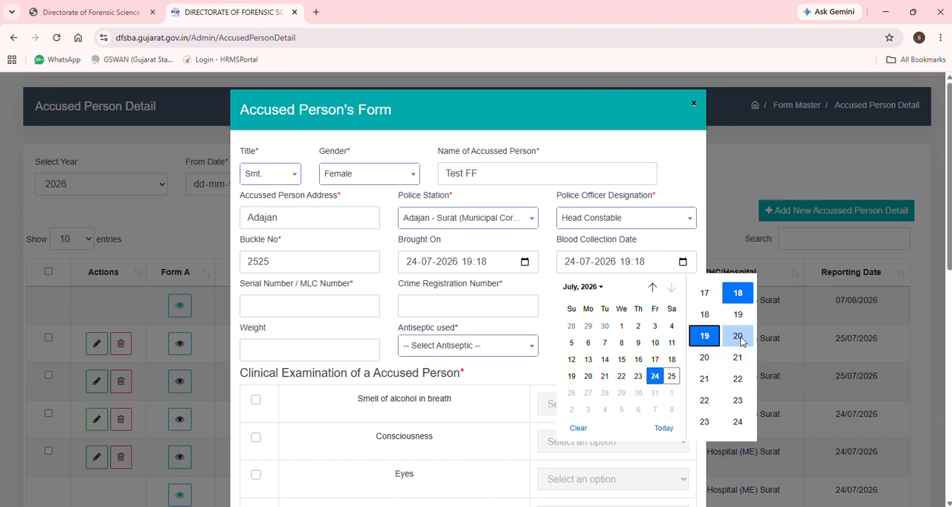
{"action": "left_click", "coordinate": [738, 337]}
{"action": "left_click", "coordinate": [673, 242]}
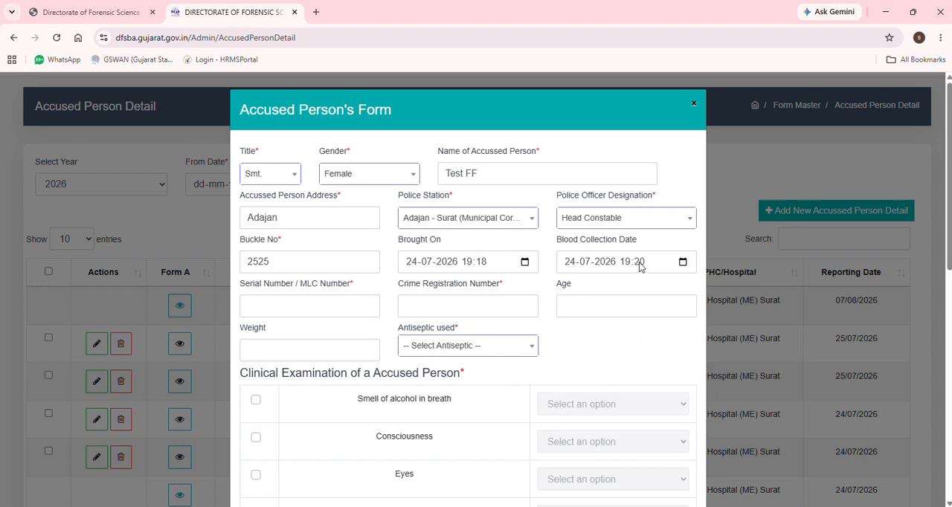
Fill in the serial/MLC number and the crime registration number, and enter 43 as the accused person's age
{"action": "left_click", "coordinate": [283, 302]}
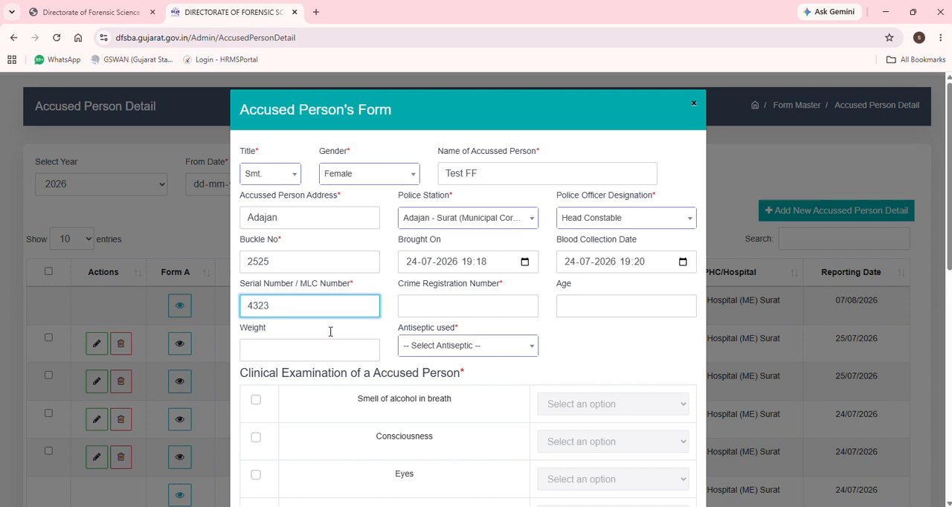
{"action": "left_click", "coordinate": [468, 302]}
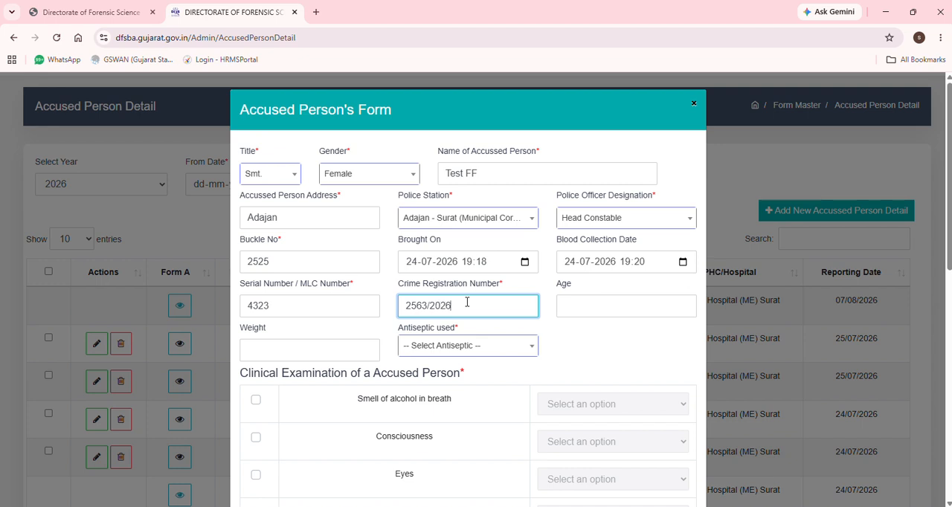
{"action": "left_click", "coordinate": [616, 306]}
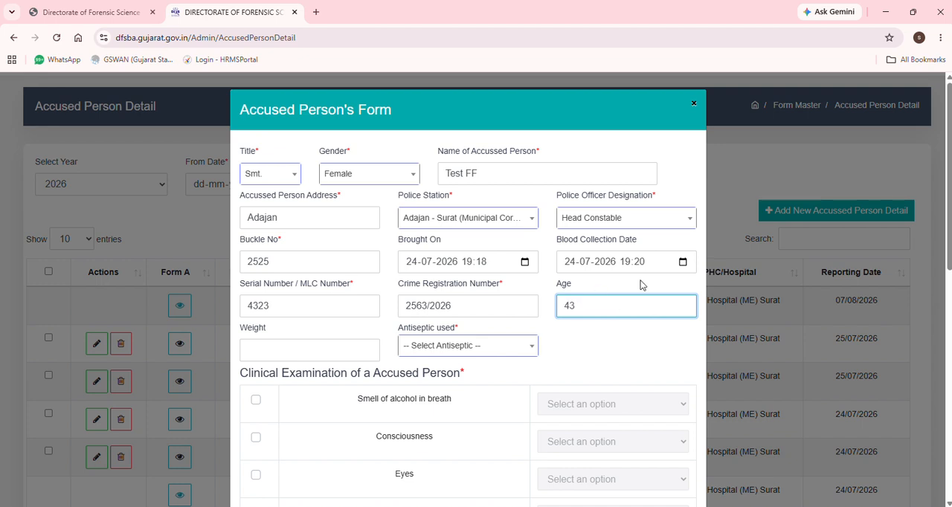
Enter 60 as the accused person's weight and select Hot water as the antiseptic used
{"action": "left_click", "coordinate": [322, 353]}
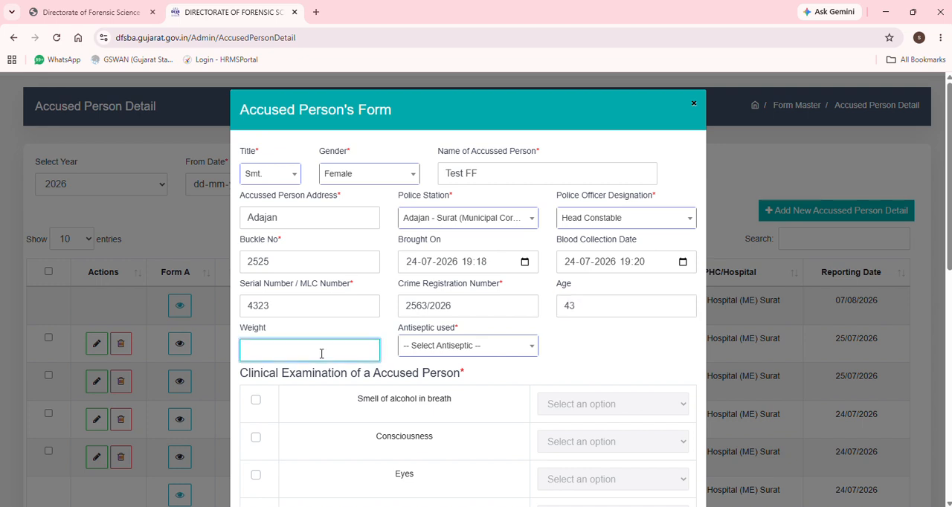
{"action": "left_click", "coordinate": [480, 347]}
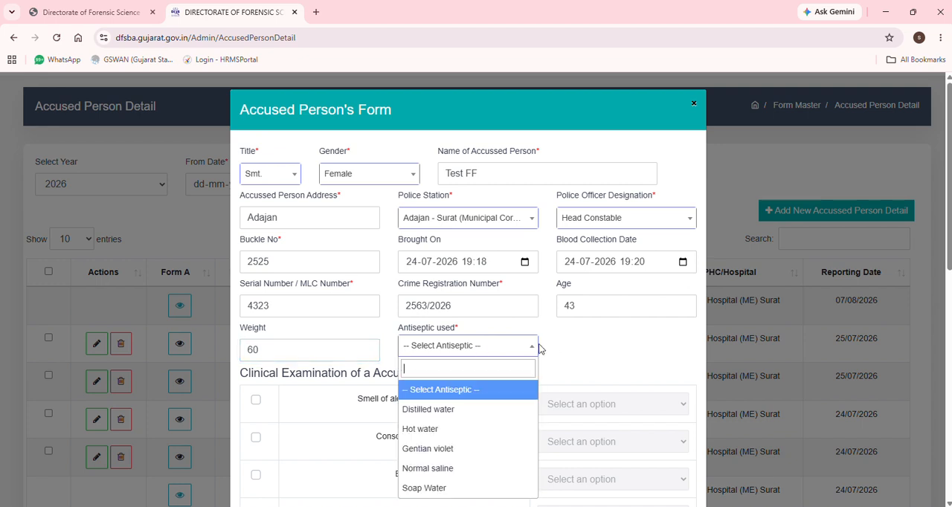
{"action": "left_click", "coordinate": [438, 437]}
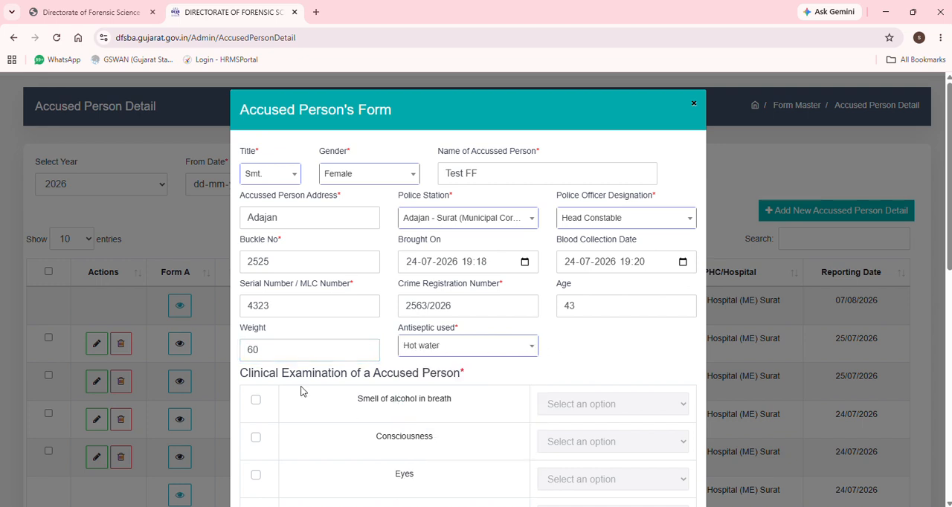
Enable all eight clinical examination items, from Smell of alcohol in breath to Two Marks of identification, keeping the default findings
{"action": "scroll", "coordinate": [647, 340], "scroll_direction": "down", "scroll_amount": 3}
{"action": "scroll", "coordinate": [648, 341], "scroll_direction": "down", "scroll_amount": 1}
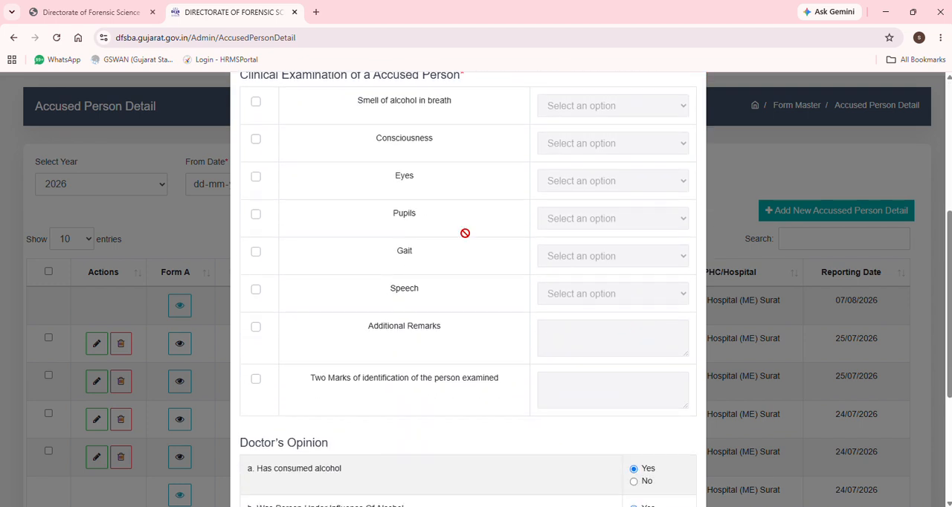
{"action": "left_click", "coordinate": [256, 102]}
{"action": "left_click", "coordinate": [256, 140]}
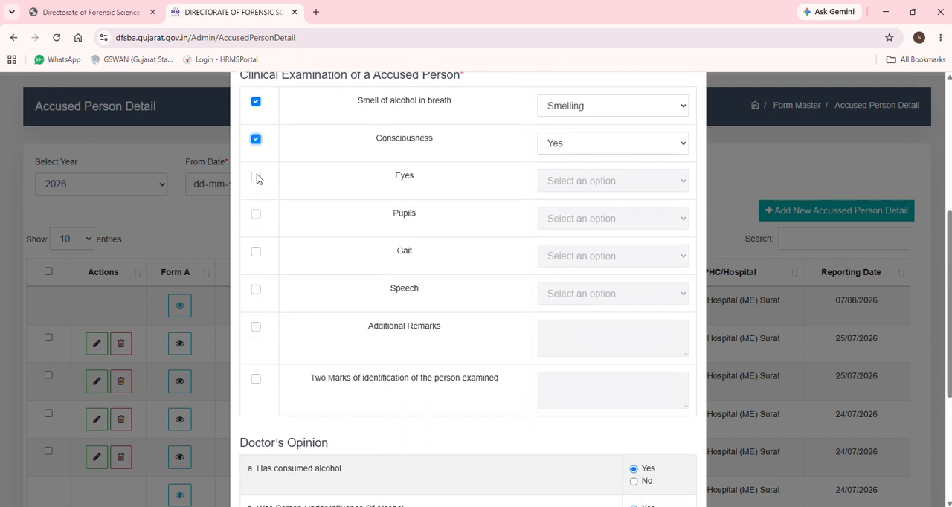
{"action": "left_click", "coordinate": [255, 177]}
{"action": "left_click", "coordinate": [255, 214]}
{"action": "left_click", "coordinate": [256, 253]}
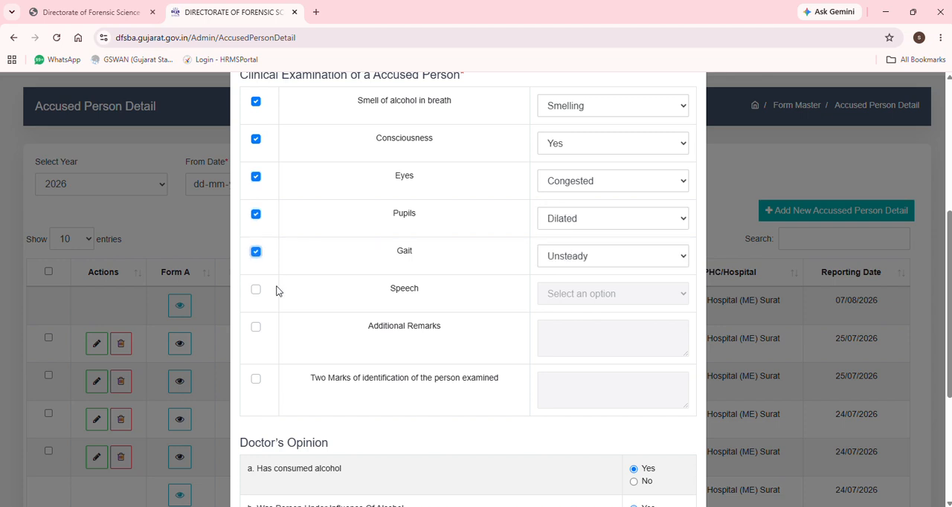
{"action": "left_click", "coordinate": [255, 291]}
{"action": "left_click", "coordinate": [256, 327]}
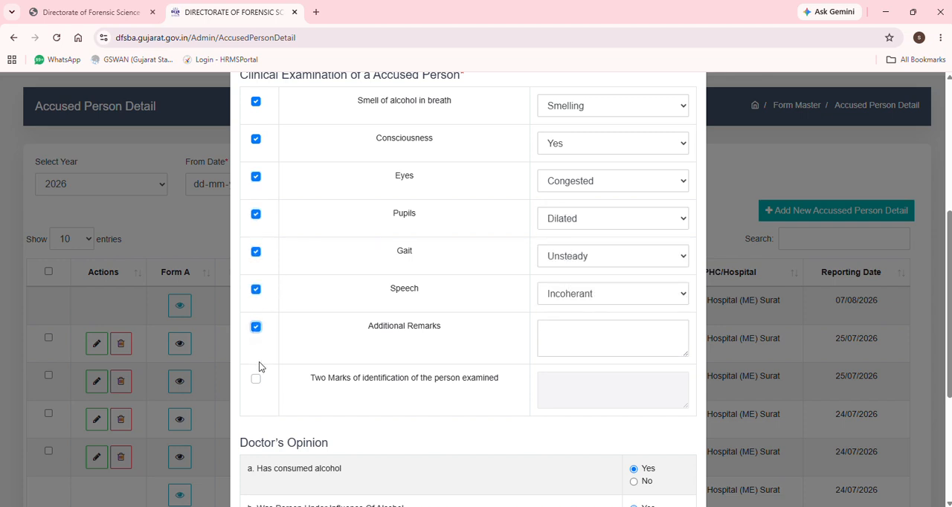
{"action": "left_click", "coordinate": [256, 381]}
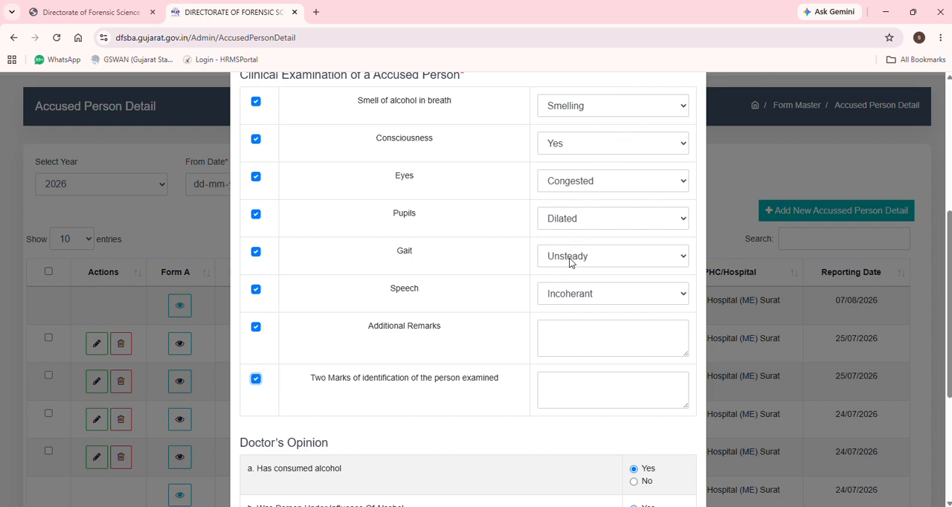
Enter NA for both Additional Remarks and Two Marks of identification of the person examined
{"action": "left_click", "coordinate": [564, 335]}
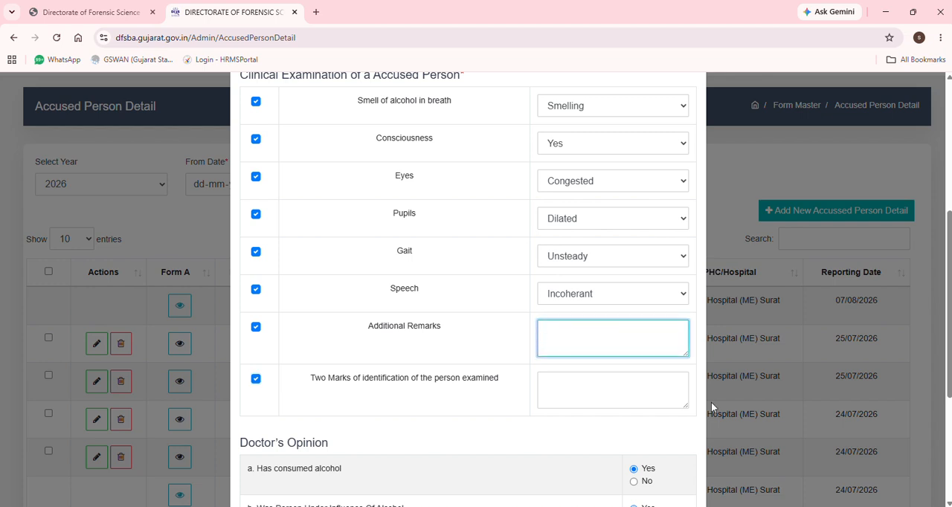
{"action": "type", "text": "NA"}
{"action": "left_click", "coordinate": [573, 399]}
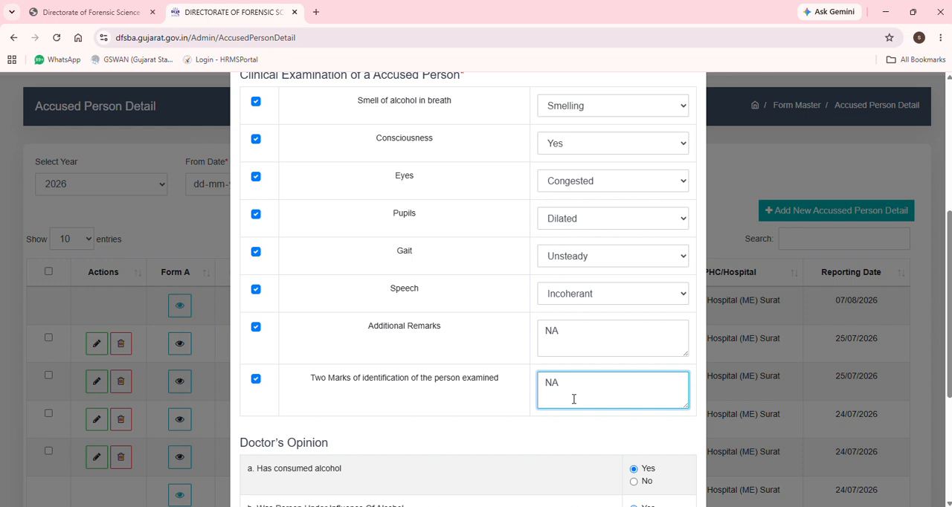
{"action": "left_click_drag", "start_coordinate": [311, 380], "coordinate": [459, 387]}
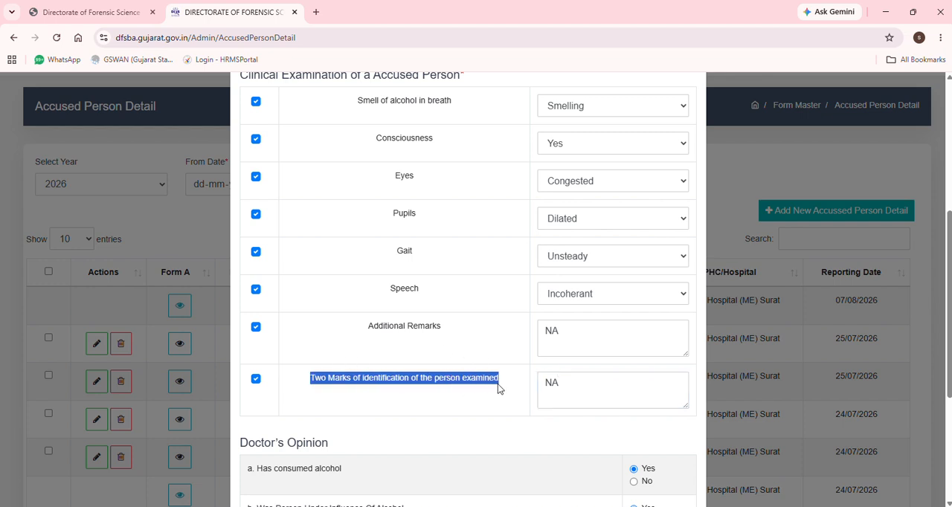
Set the Doctor's Opinion to Yes for alcohol consumed, Yes for under influence, and No for able to take care of herself/himself
{"action": "scroll", "coordinate": [446, 406], "scroll_direction": "down", "scroll_amount": 3}
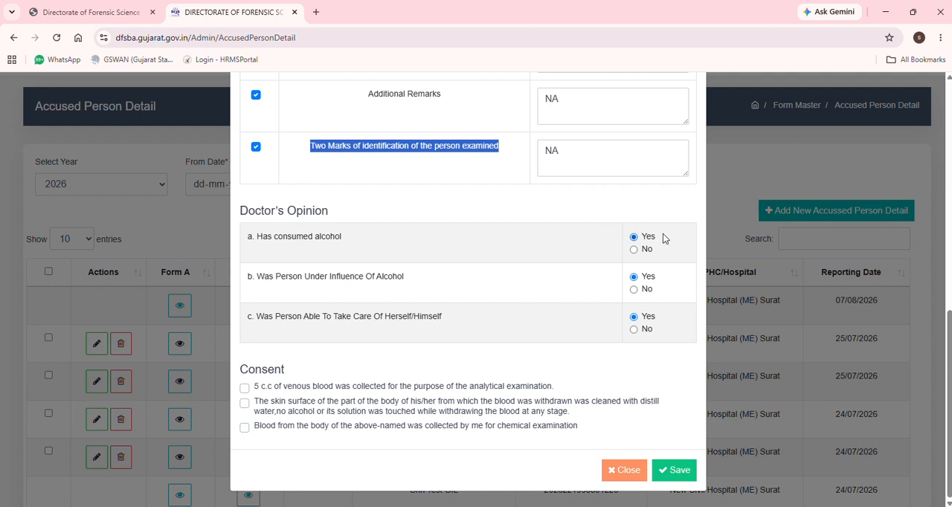
{"action": "left_click", "coordinate": [646, 240]}
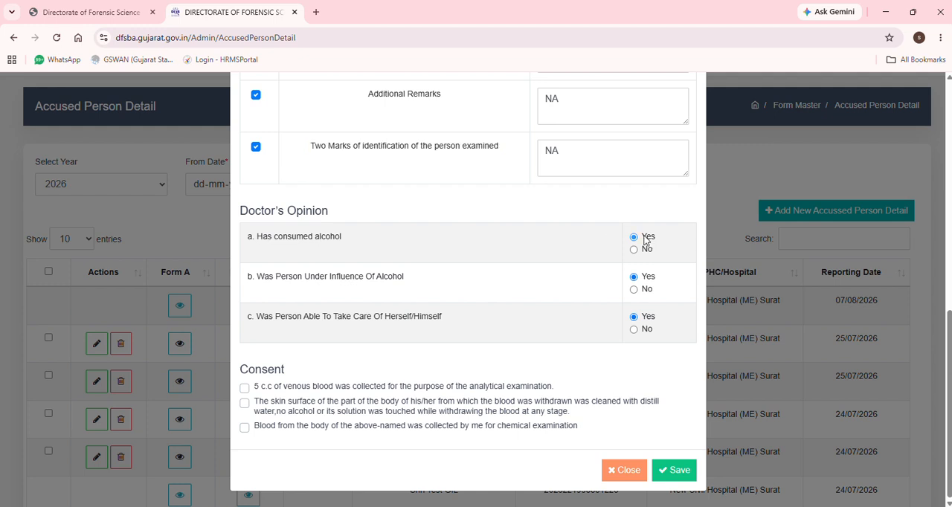
{"action": "left_click", "coordinate": [634, 290]}
{"action": "left_click", "coordinate": [634, 276]}
{"action": "left_click", "coordinate": [634, 330]}
{"action": "left_click", "coordinate": [634, 317]}
{"action": "left_click", "coordinate": [634, 329]}
Accept all three consent statements on blood collection and save the accused person's record
{"action": "left_click", "coordinate": [245, 389]}
{"action": "left_click", "coordinate": [245, 404]}
{"action": "left_click", "coordinate": [245, 428]}
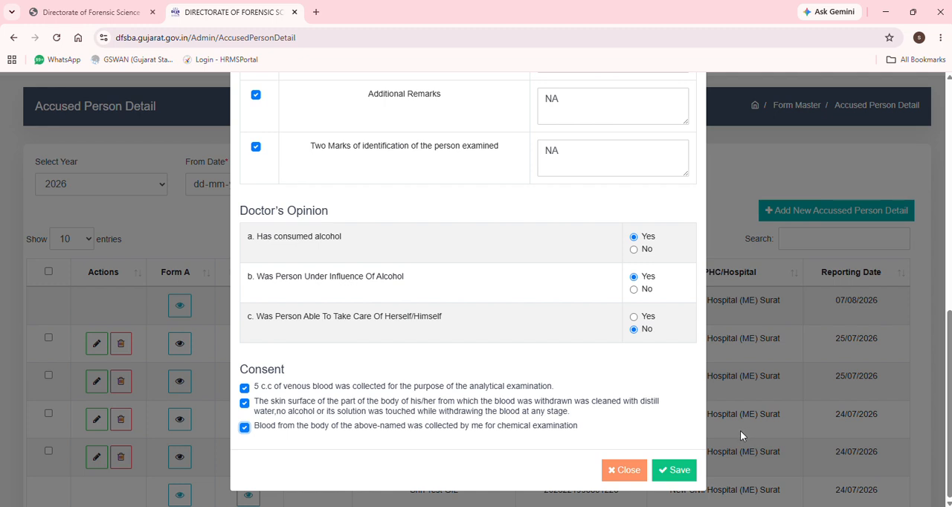
{"action": "left_click", "coordinate": [677, 472]}
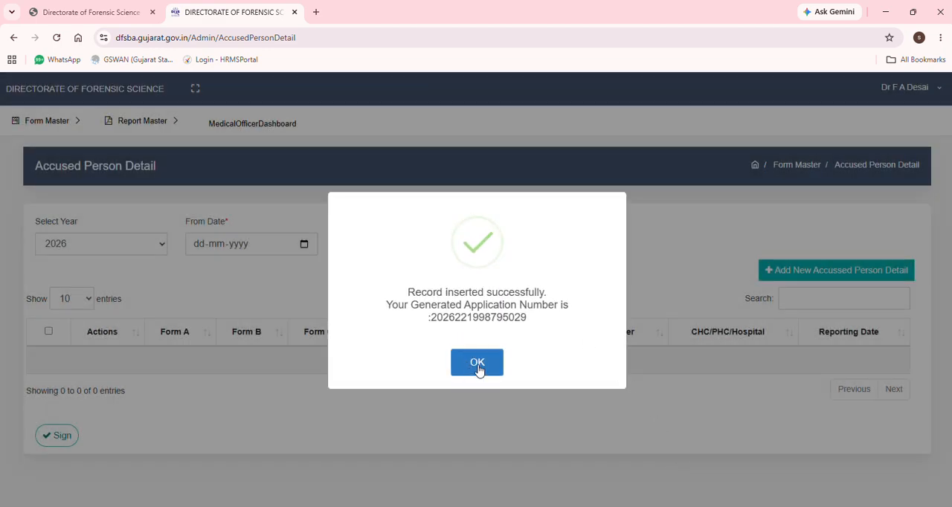
{"action": "left_click", "coordinate": [479, 363]}
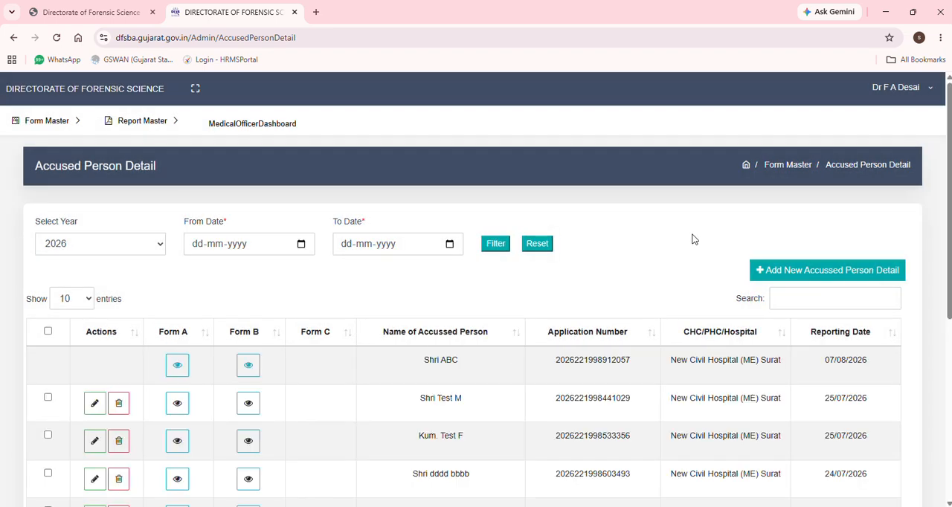
Select all five unsigned accused person records in the list, including the newly added one
{"action": "scroll", "coordinate": [678, 271], "scroll_direction": "down", "scroll_amount": 2}
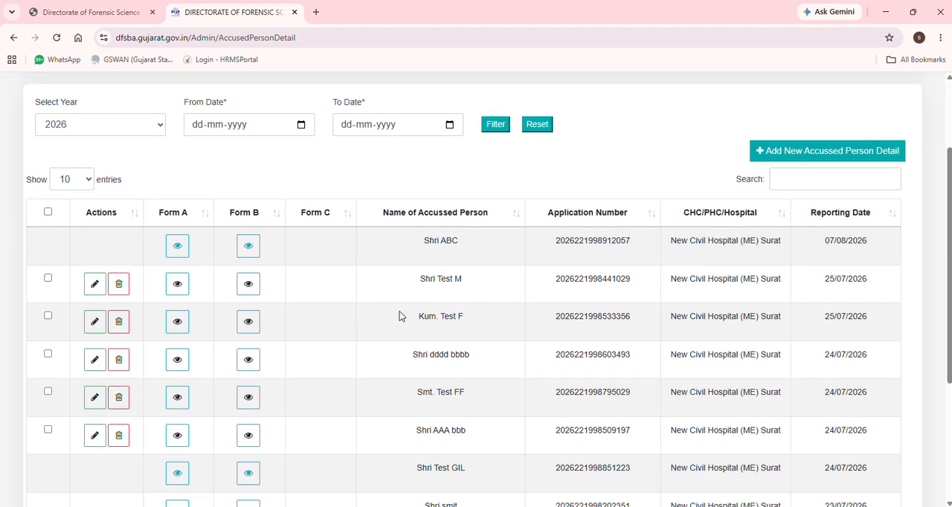
{"action": "left_click_drag", "start_coordinate": [450, 393], "coordinate": [467, 394]}
{"action": "left_click", "coordinate": [48, 317]}
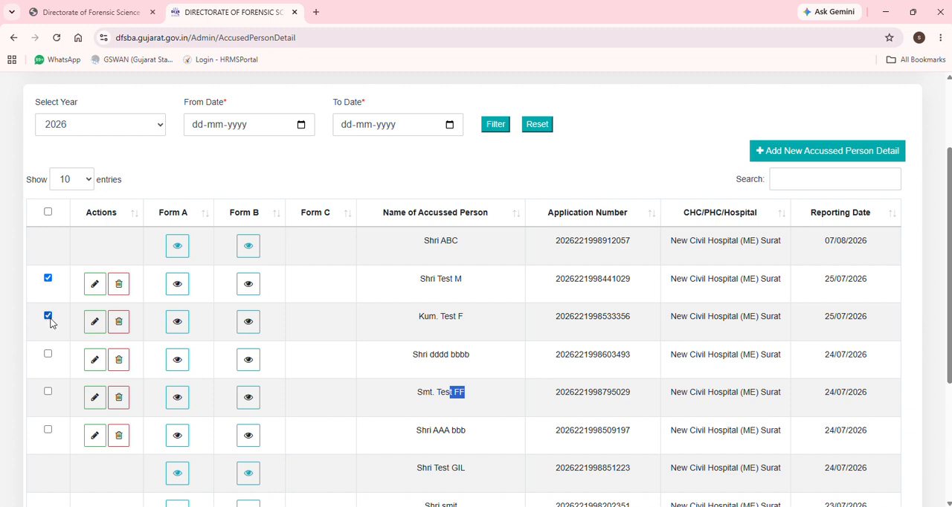
{"action": "left_click", "coordinate": [47, 355]}
{"action": "left_click", "coordinate": [48, 392]}
{"action": "left_click", "coordinate": [48, 430]}
{"action": "scroll", "coordinate": [594, 258], "scroll_direction": "up", "scroll_amount": 2}
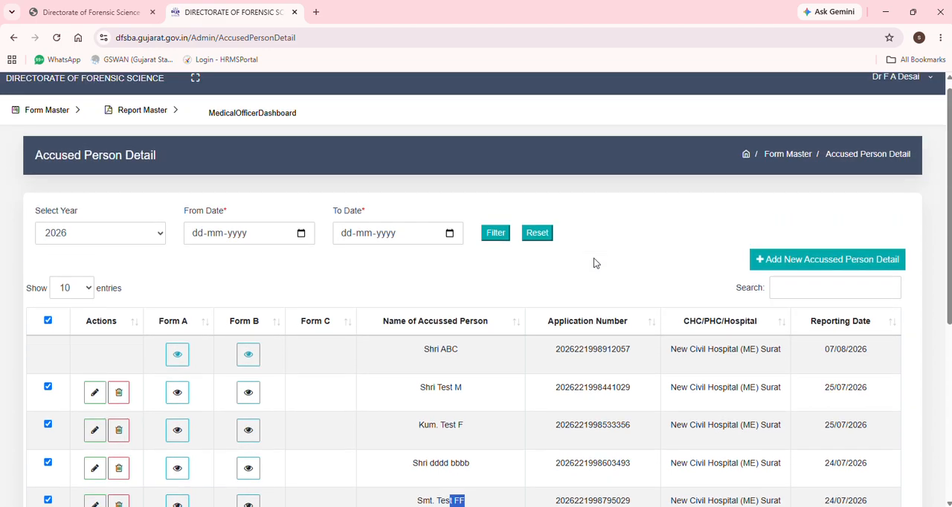
{"action": "scroll", "coordinate": [594, 258], "scroll_direction": "down", "scroll_amount": 5}
{"action": "scroll", "coordinate": [593, 258], "scroll_direction": "up", "scroll_amount": 2}
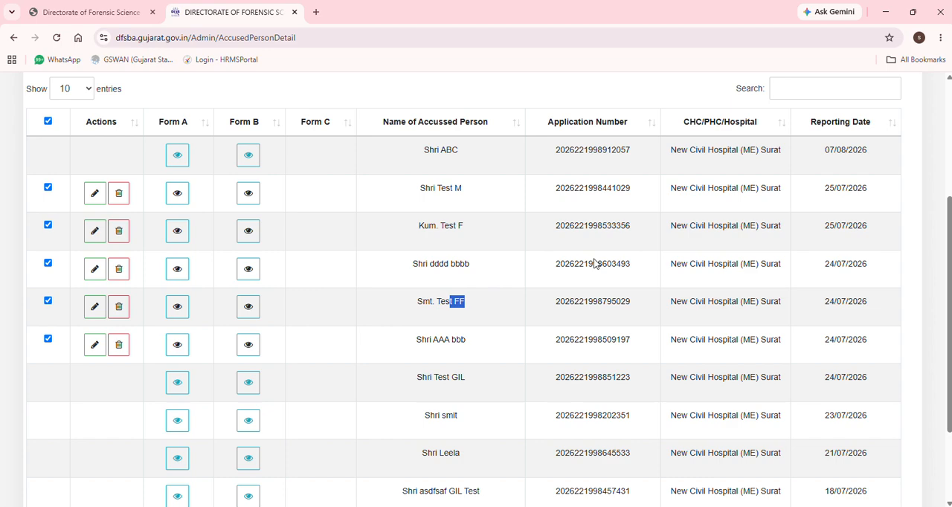
{"action": "scroll", "coordinate": [659, 257], "scroll_direction": "up", "scroll_amount": 3}
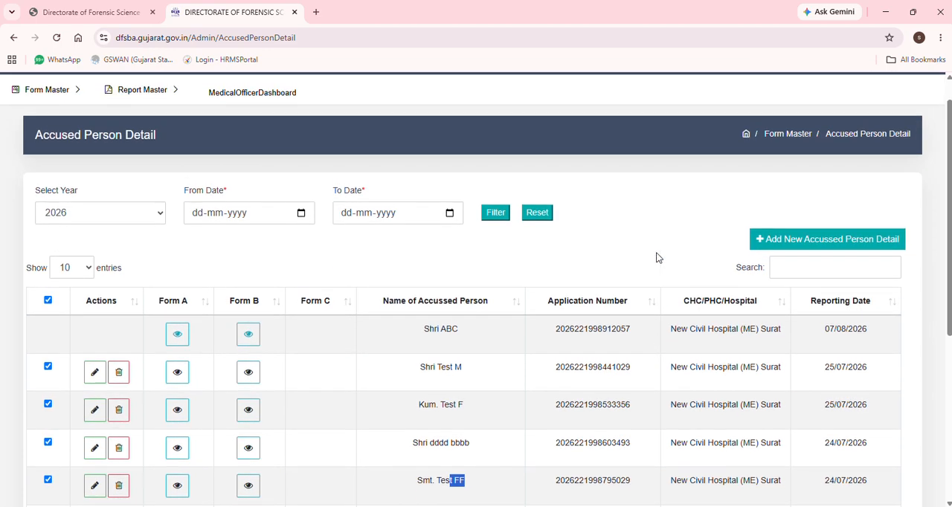
{"action": "scroll", "coordinate": [253, 189], "scroll_direction": "down", "scroll_amount": 5}
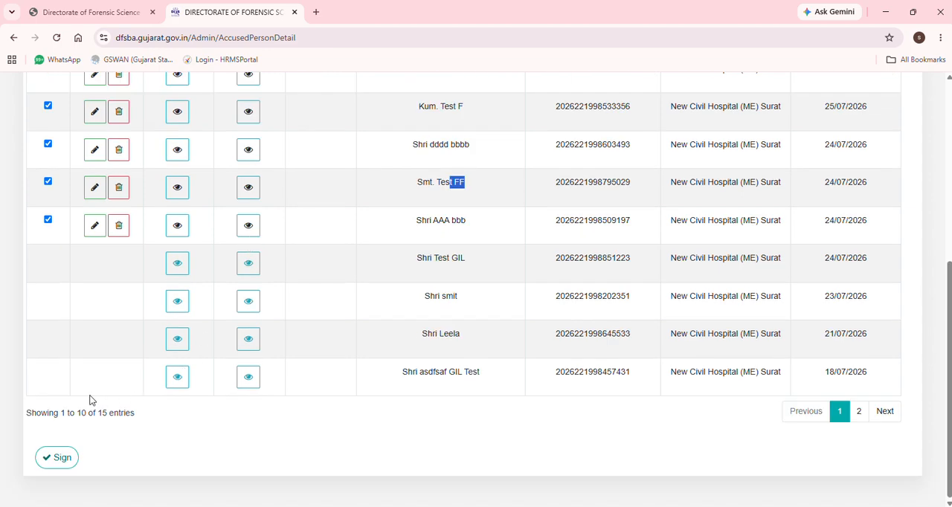
Sign the selected records, agreeing to lock their details, and enter the OTP to verify Form A and Form B
{"action": "left_click", "coordinate": [59, 457]}
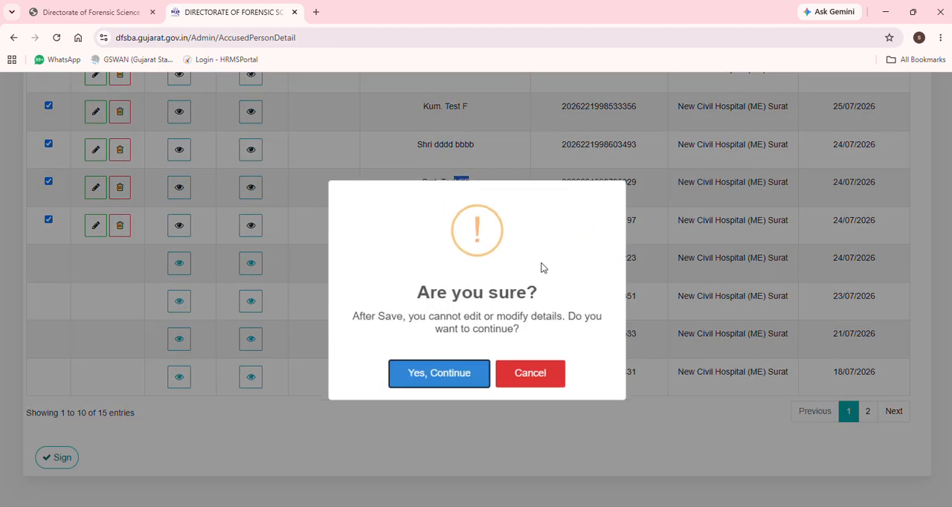
{"action": "left_click", "coordinate": [438, 374]}
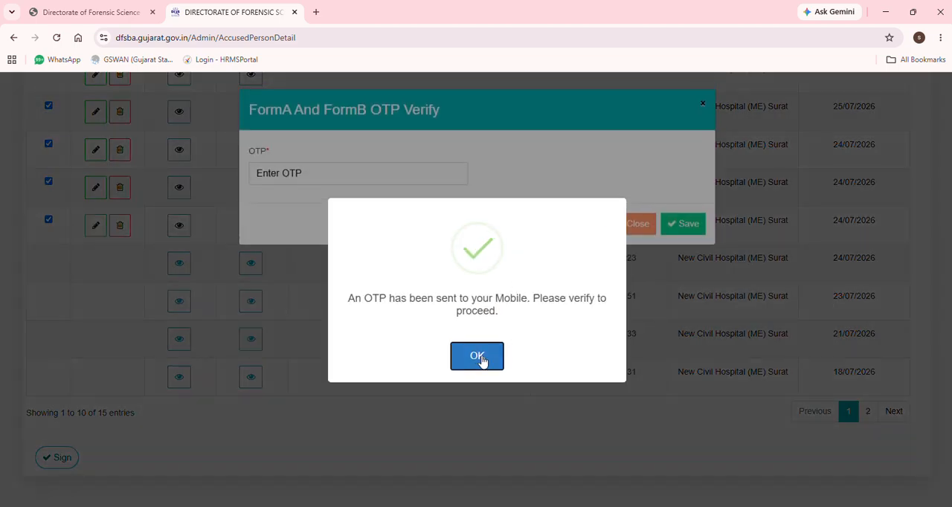
{"action": "left_click", "coordinate": [482, 360]}
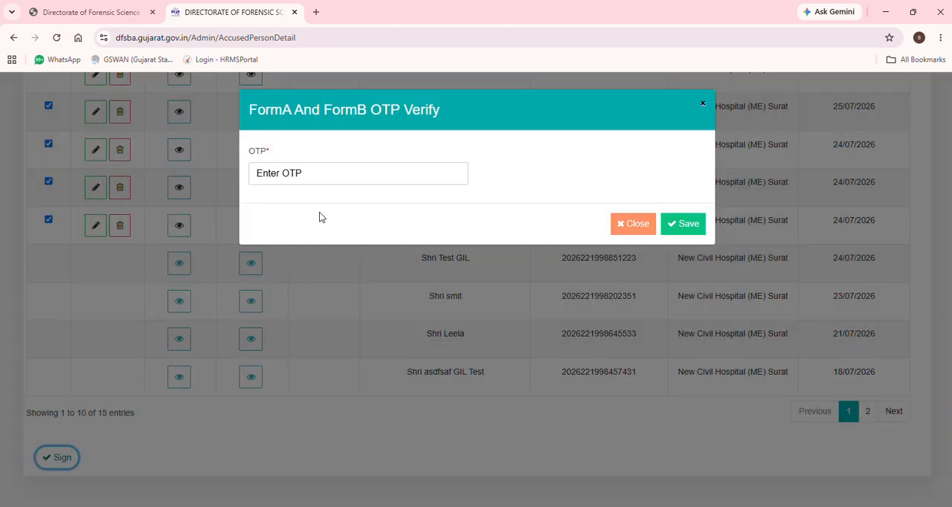
{"action": "left_click", "coordinate": [303, 176]}
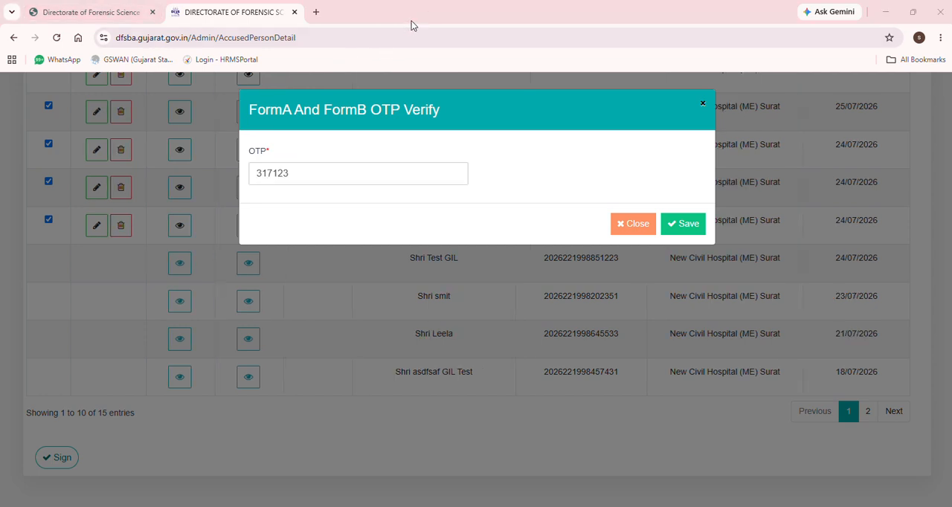
{"action": "left_click", "coordinate": [684, 223]}
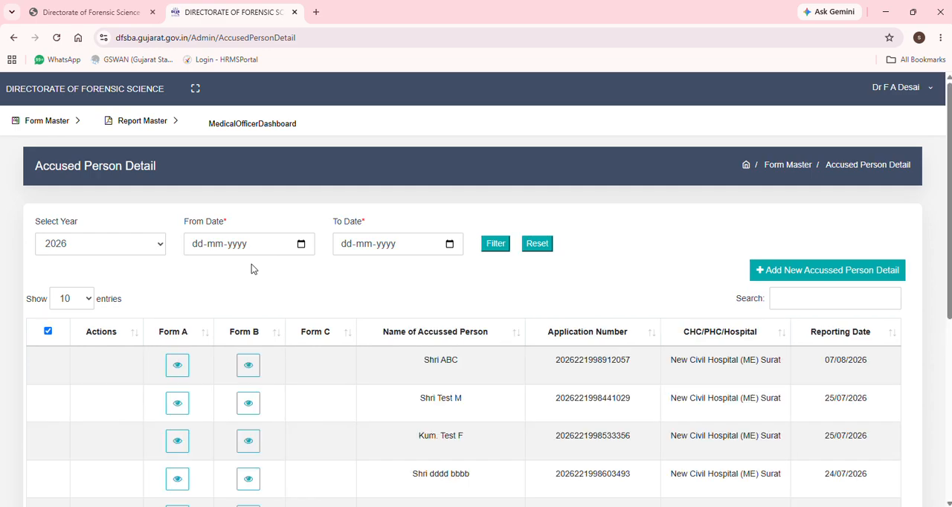
{"action": "scroll", "coordinate": [251, 266], "scroll_direction": "down", "scroll_amount": 5}
{"action": "scroll", "coordinate": [252, 268], "scroll_direction": "up", "scroll_amount": 2}
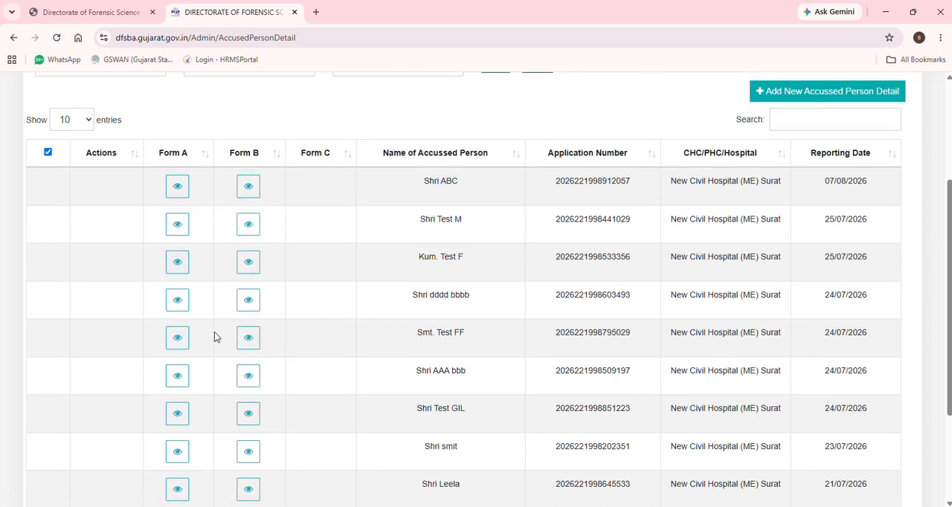
View the signed Form A and Form B of the newly added accused person, checking the seal and medical officer's signature
{"action": "left_click", "coordinate": [177, 337]}
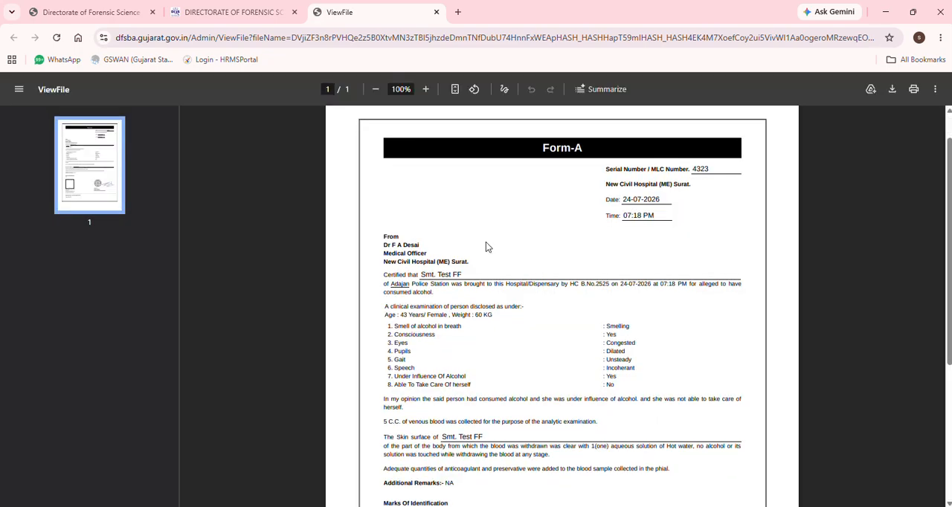
{"action": "scroll", "coordinate": [488, 246], "scroll_direction": "down", "scroll_amount": 3}
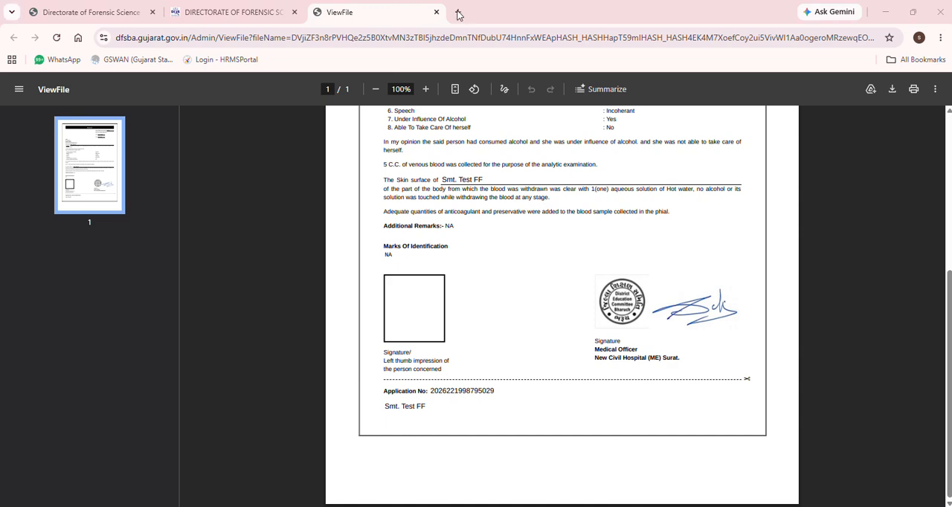
{"action": "left_click", "coordinate": [230, 13]}
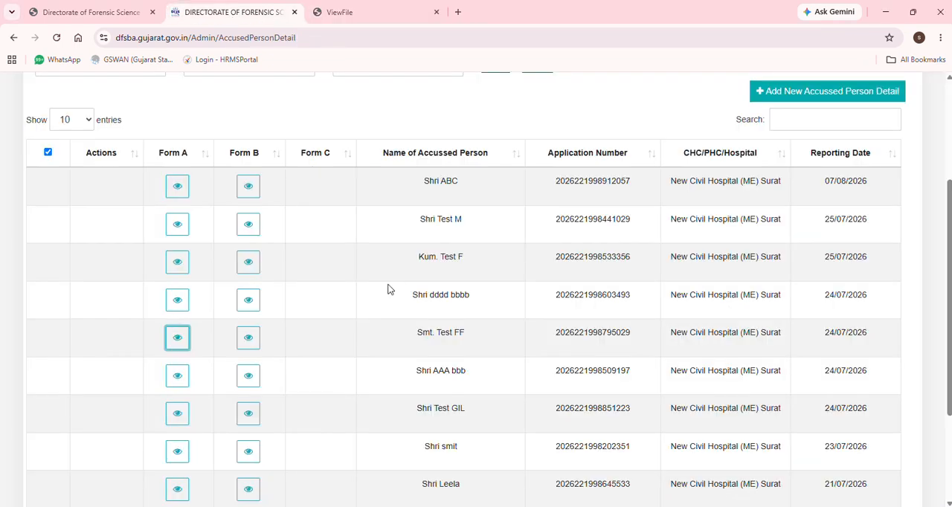
{"action": "left_click", "coordinate": [249, 337]}
{"action": "scroll", "coordinate": [575, 282], "scroll_direction": "down", "scroll_amount": 3}
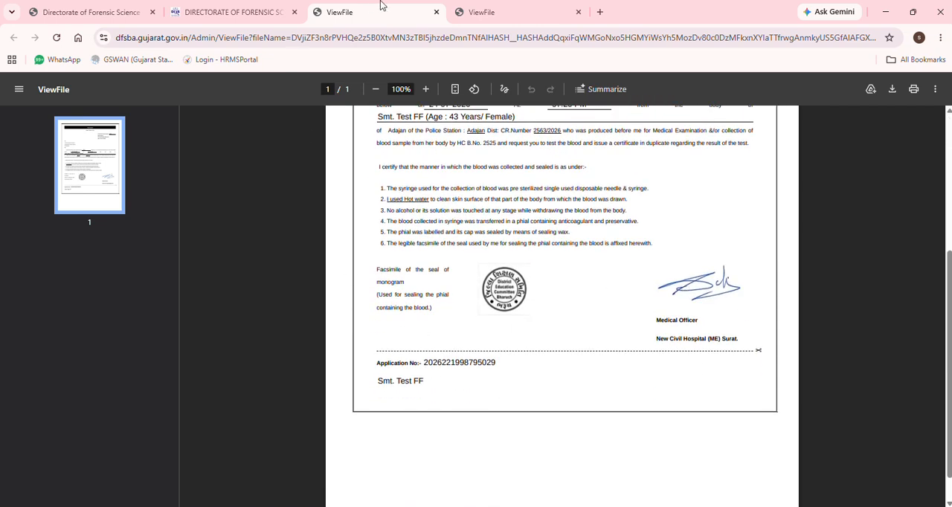
Open the Send To DFS form and select all pending samples except the one collected on 21/07/2026
{"action": "left_click", "coordinate": [212, 12]}
{"action": "scroll", "coordinate": [126, 223], "scroll_direction": "up", "scroll_amount": 3}
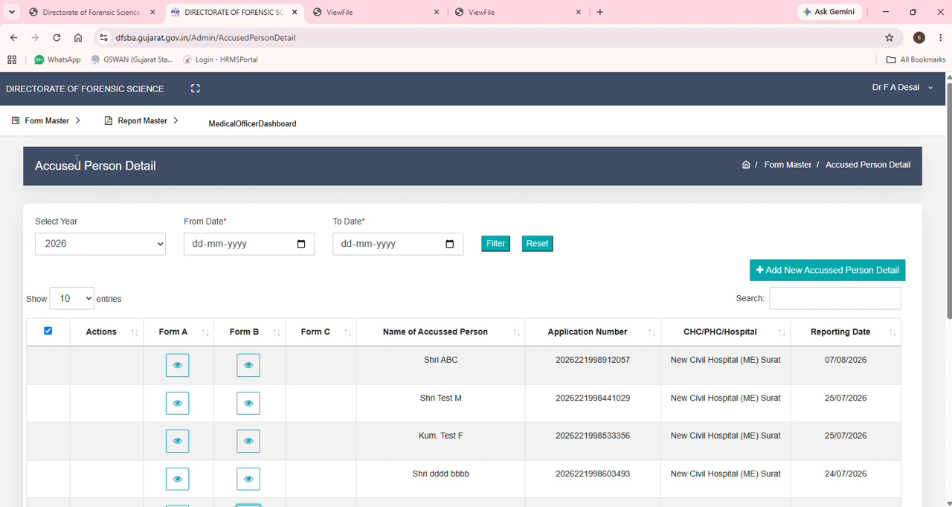
{"action": "left_click", "coordinate": [46, 121]}
{"action": "left_click", "coordinate": [36, 181]}
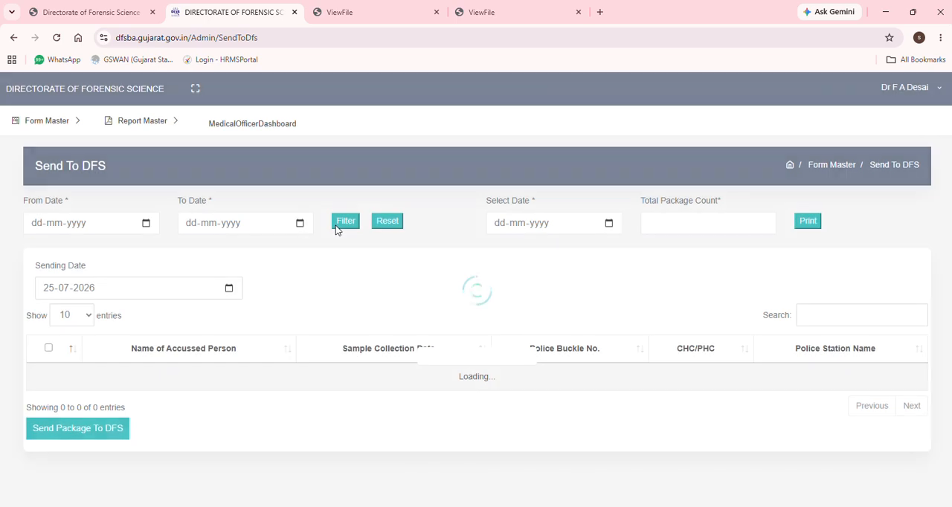
{"action": "scroll", "coordinate": [299, 237], "scroll_direction": "down", "scroll_amount": 2}
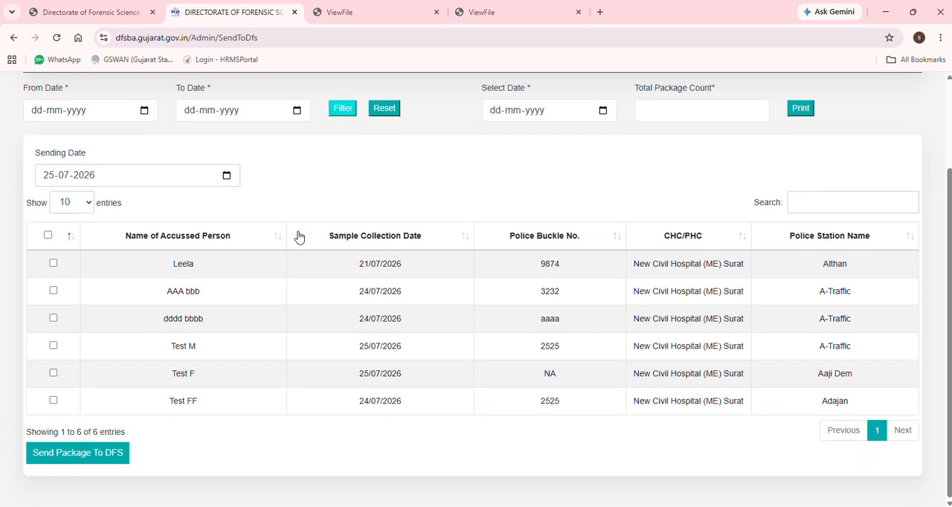
{"action": "left_click", "coordinate": [53, 263]}
{"action": "left_click", "coordinate": [53, 291]}
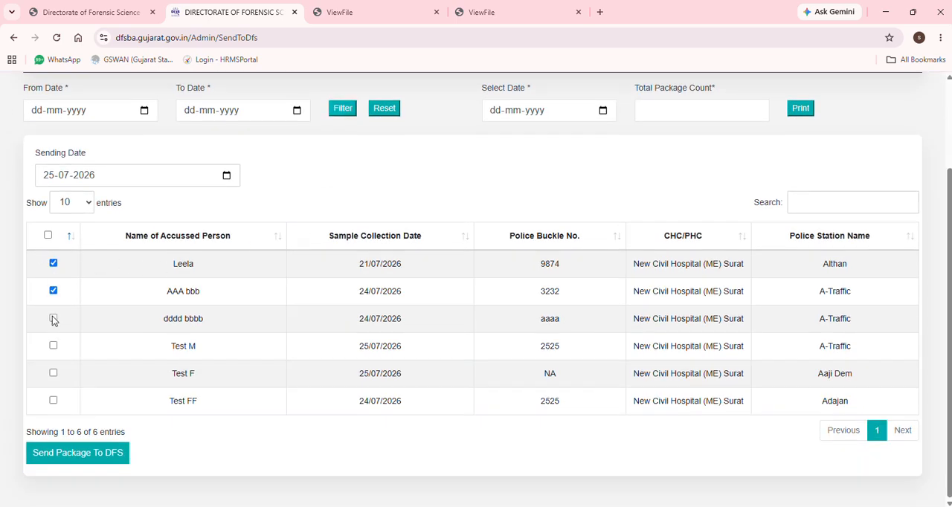
{"action": "left_click", "coordinate": [53, 318]}
{"action": "left_click", "coordinate": [53, 346]}
{"action": "left_click", "coordinate": [53, 373]}
{"action": "left_click", "coordinate": [54, 264]}
{"action": "left_click", "coordinate": [53, 401]}
Send the selected samples as a package to DFS, confirming the request and dismissing the success notice
{"action": "left_click", "coordinate": [71, 457]}
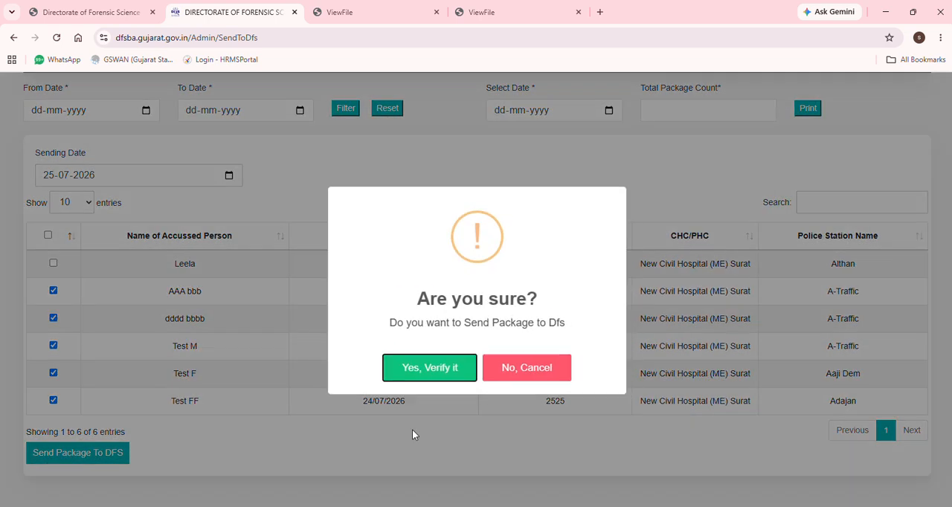
{"action": "left_click", "coordinate": [427, 367]}
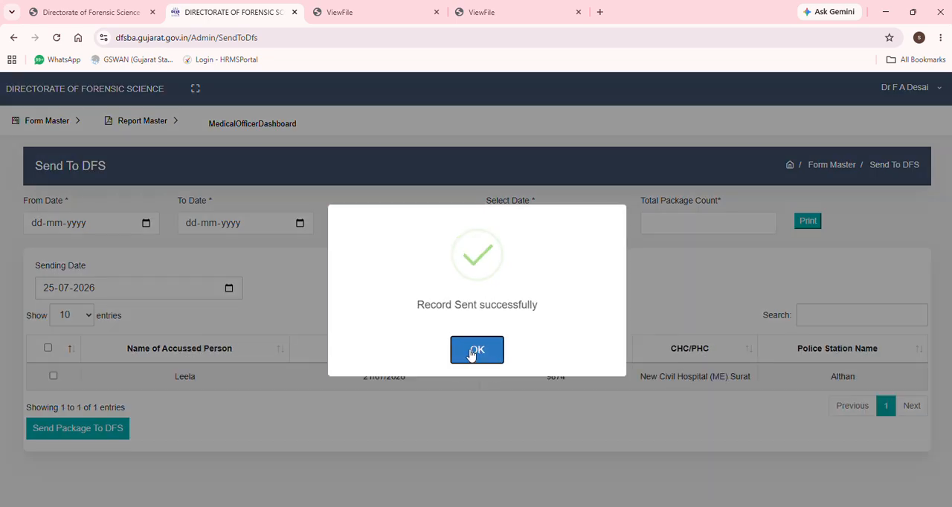
{"action": "left_click", "coordinate": [477, 352]}
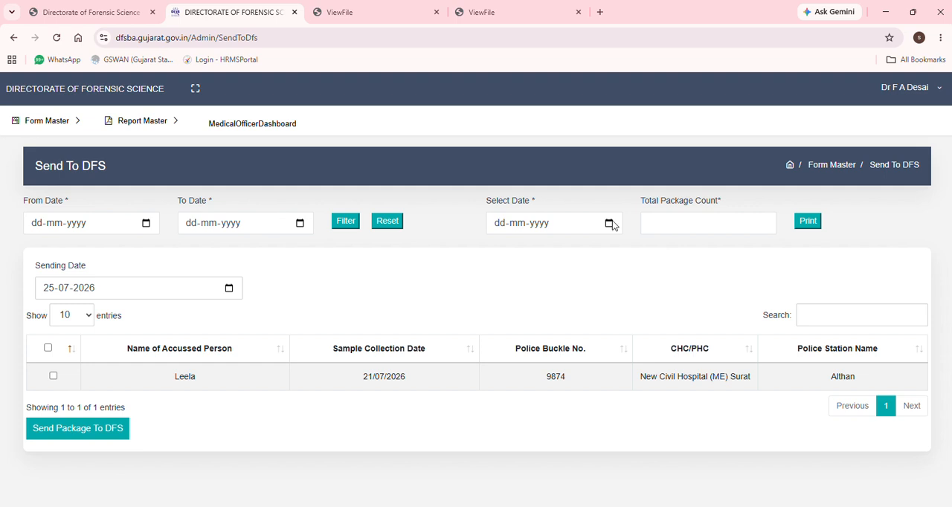
Generate the printable parcel label for packages dated 25-07-2026 and highlight its package number
{"action": "left_click", "coordinate": [609, 223]}
{"action": "left_click", "coordinate": [601, 338]}
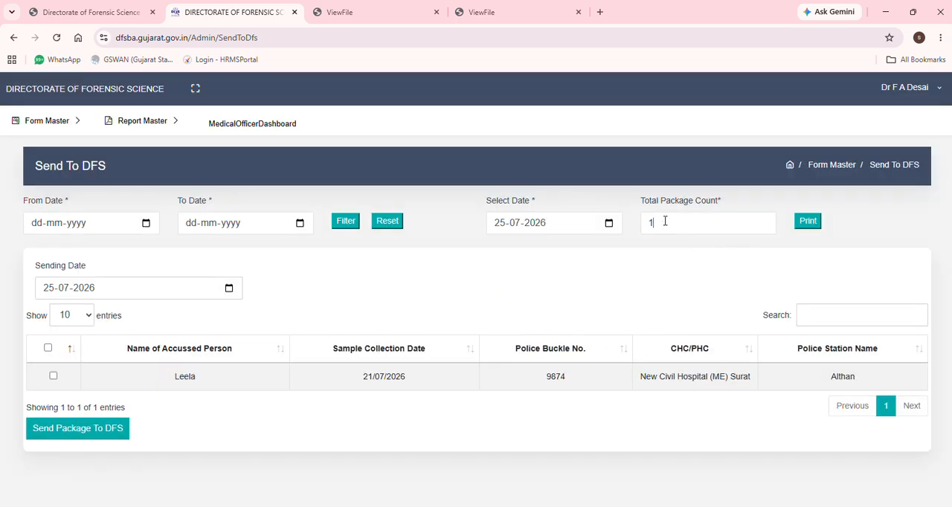
{"action": "left_click_drag", "start_coordinate": [665, 221], "coordinate": [637, 223]}
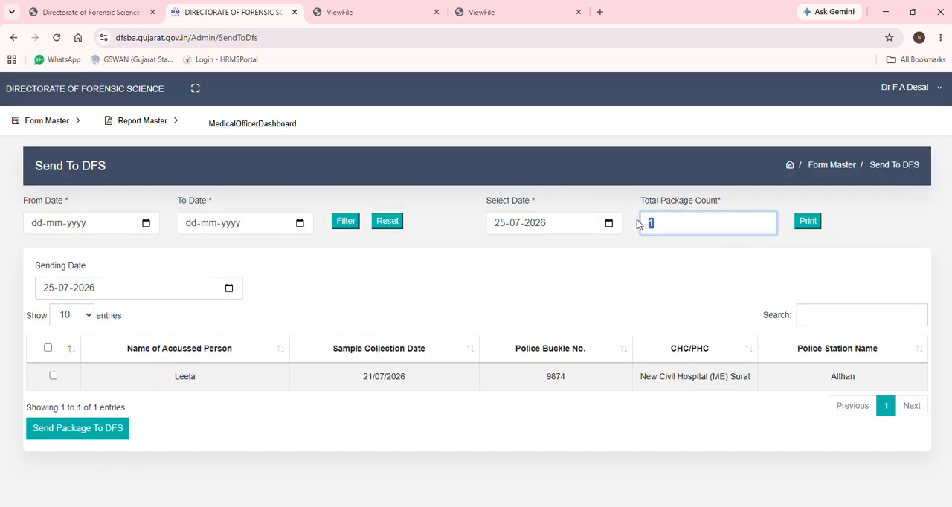
{"action": "left_click", "coordinate": [808, 223]}
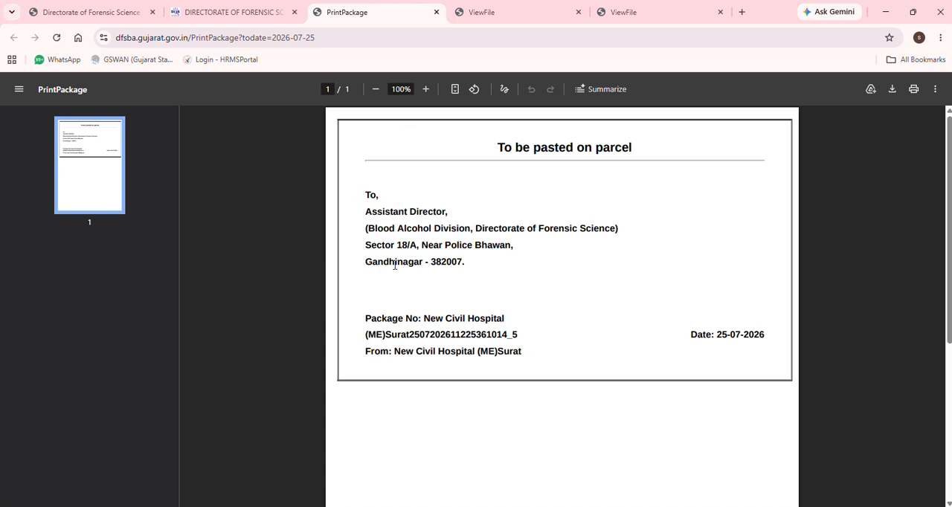
{"action": "left_click_drag", "start_coordinate": [373, 317], "coordinate": [512, 335]}
Review the History of Send Package To DFS list for phial numbers, package numbers and sending dates
{"action": "left_click", "coordinate": [227, 13]}
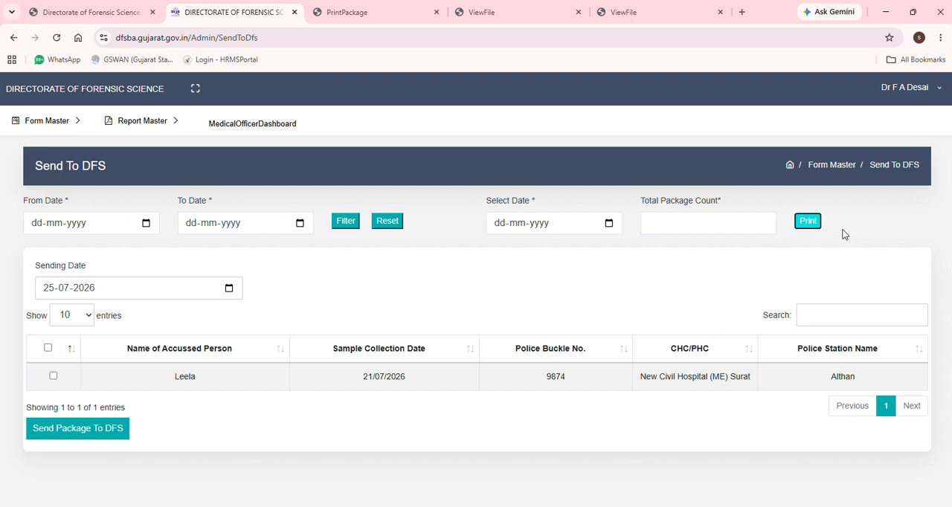
{"action": "left_click", "coordinate": [39, 122]}
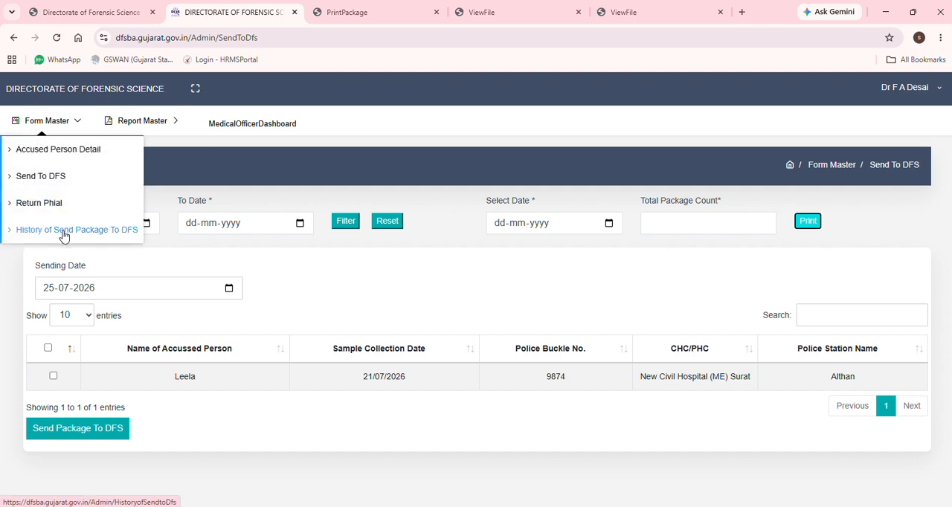
{"action": "left_click", "coordinate": [64, 230]}
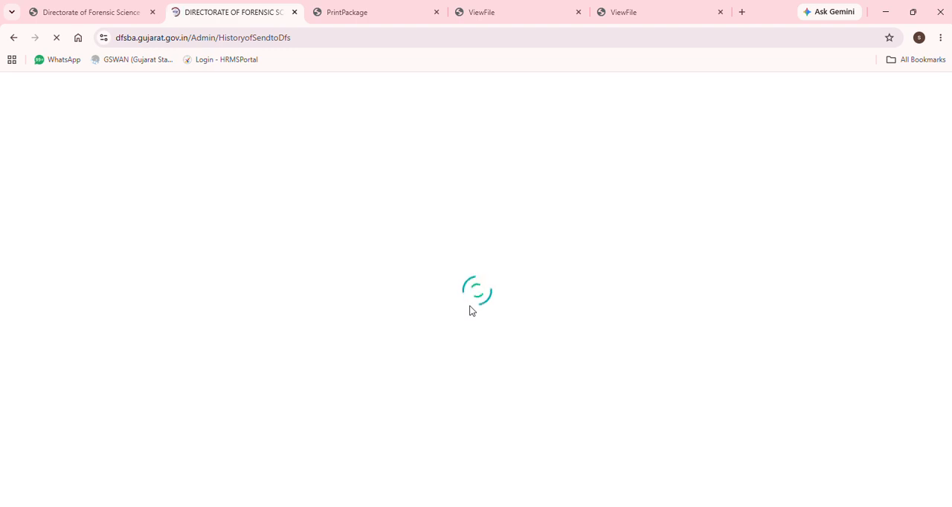
{"action": "scroll", "coordinate": [471, 311], "scroll_direction": "down", "scroll_amount": 2}
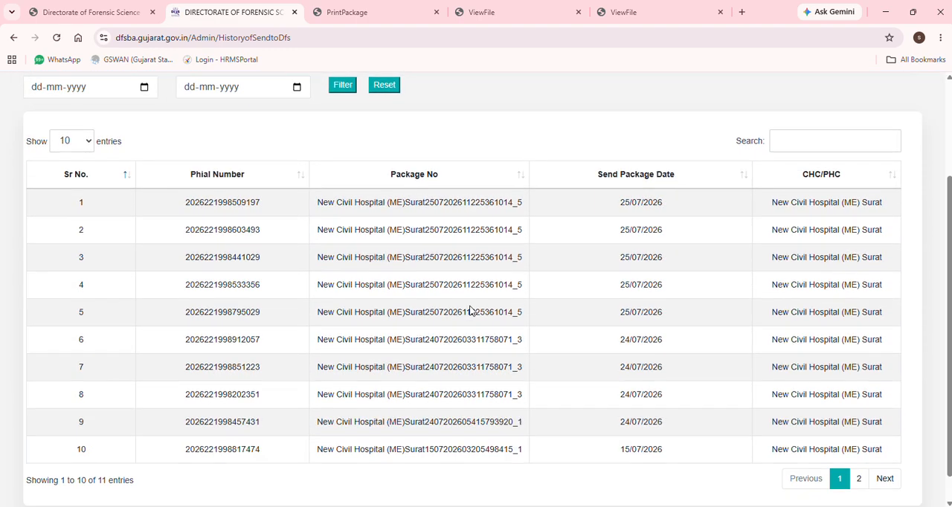
{"action": "scroll", "coordinate": [470, 311], "scroll_direction": "down", "scroll_amount": 1}
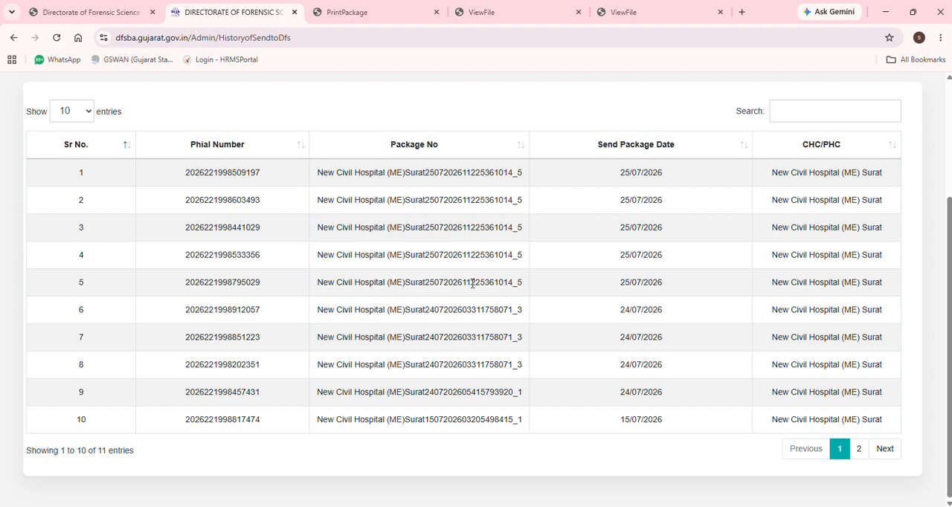
{"action": "scroll", "coordinate": [523, 217], "scroll_direction": "up", "scroll_amount": 1}
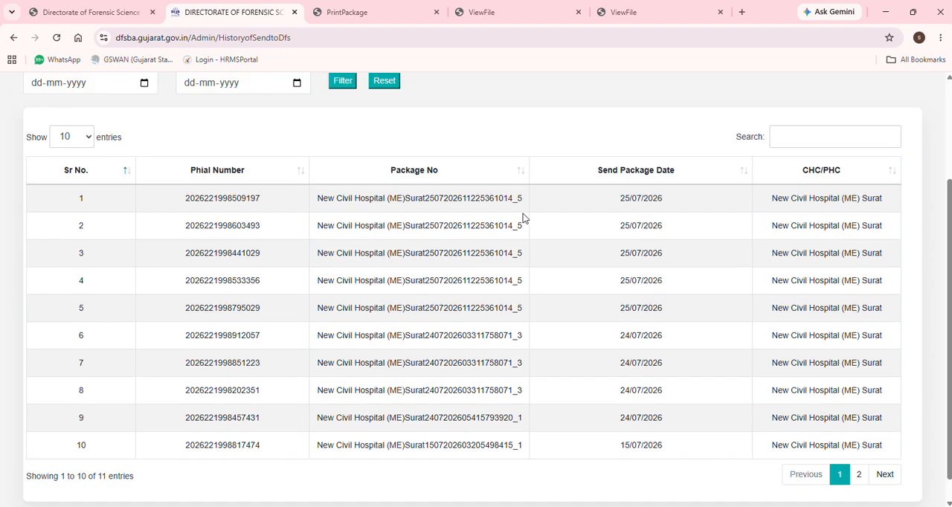
{"action": "scroll", "coordinate": [523, 214], "scroll_direction": "up", "scroll_amount": 2}
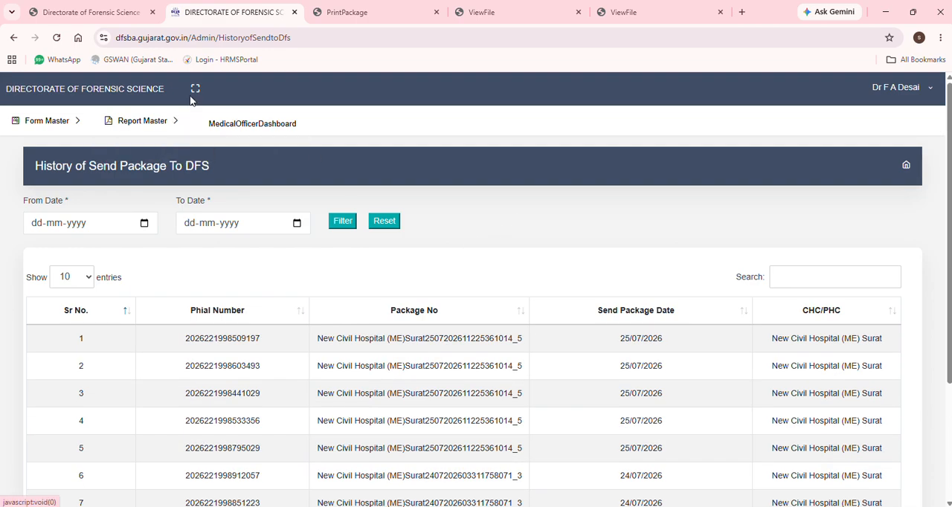
Return to the Accused Person Detail list and check the Form C column for the sent records
{"action": "mouse_move", "coordinate": [65, 121]}
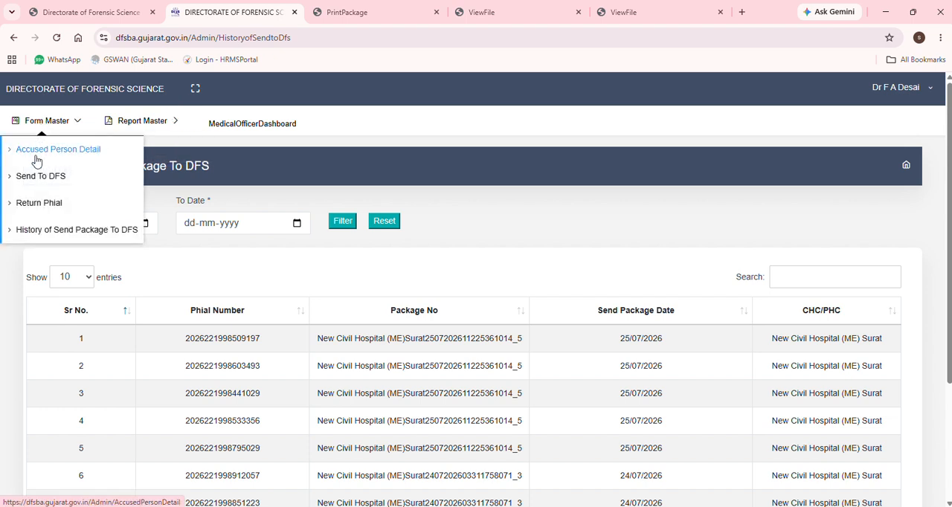
{"action": "left_click", "coordinate": [35, 159]}
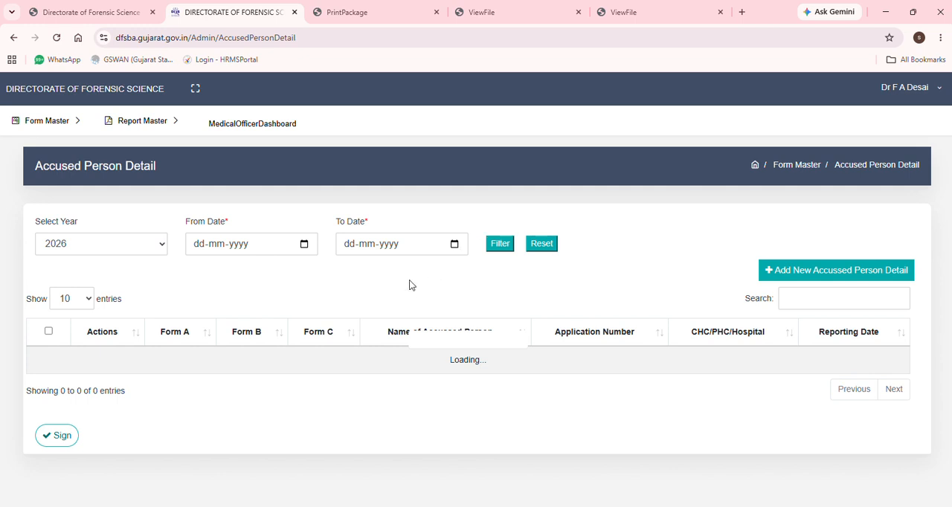
{"action": "scroll", "coordinate": [322, 182], "scroll_direction": "down", "scroll_amount": 2}
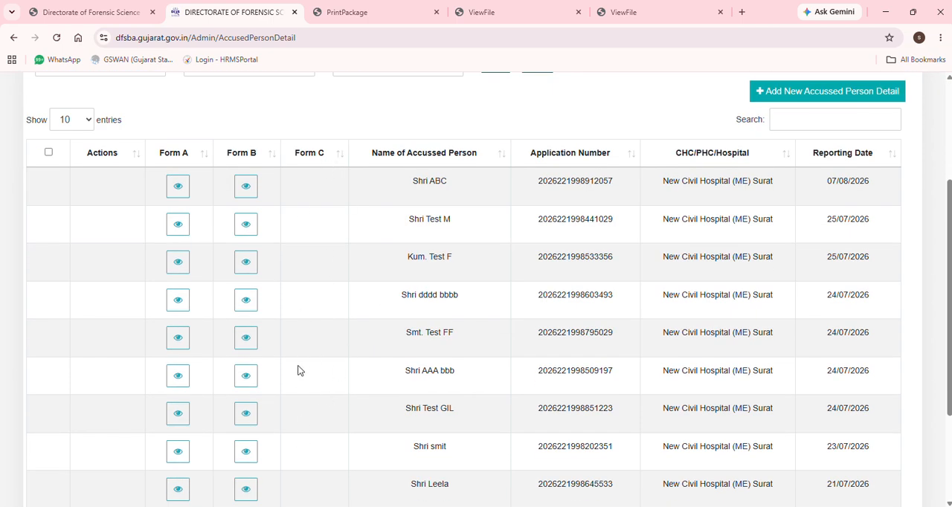
{"action": "scroll", "coordinate": [298, 370], "scroll_direction": "down", "scroll_amount": 2}
{"action": "scroll", "coordinate": [347, 276], "scroll_direction": "up", "scroll_amount": 4}
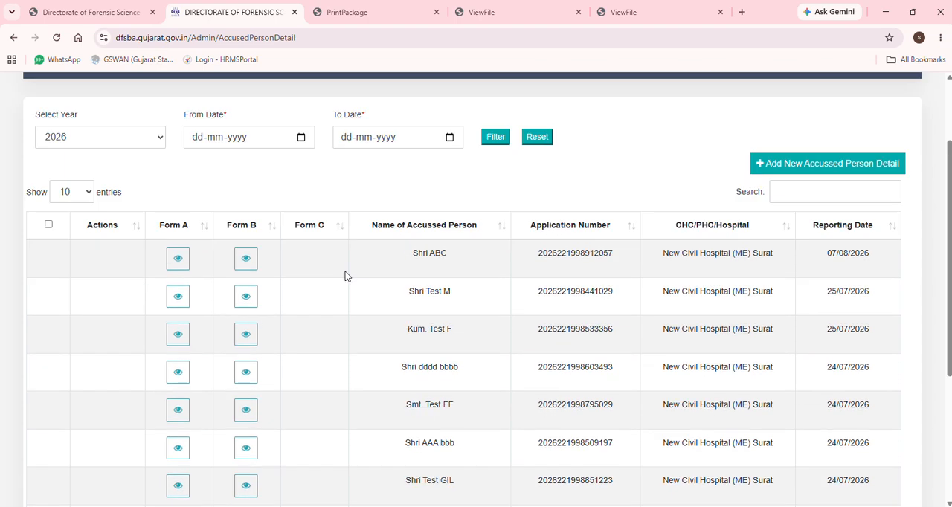